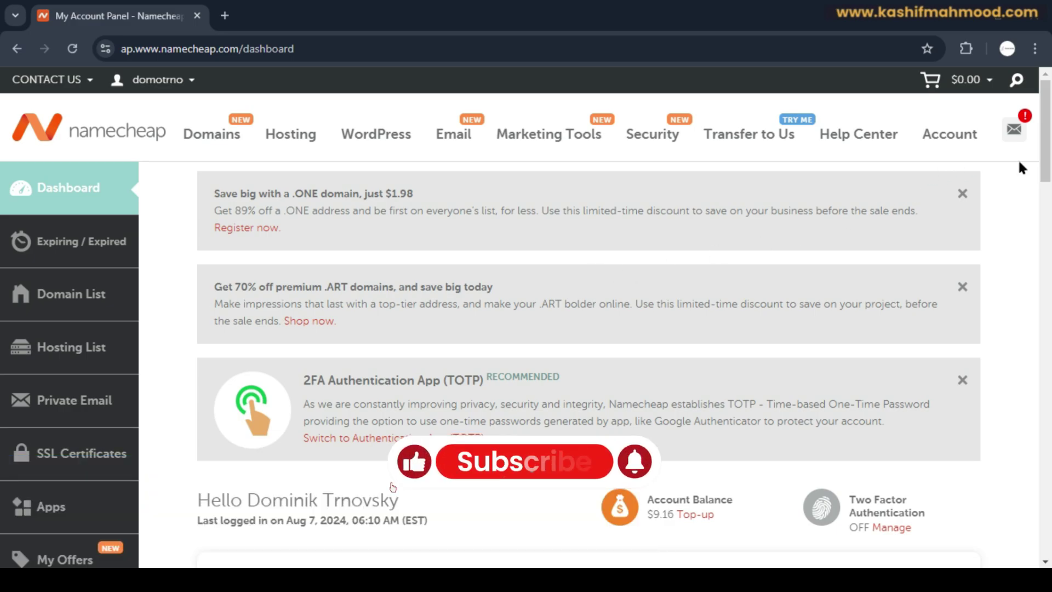
- Open kashifmahmood.com in a new browser tab and go to its Deals page
scroll(1047, 169, down, 8)
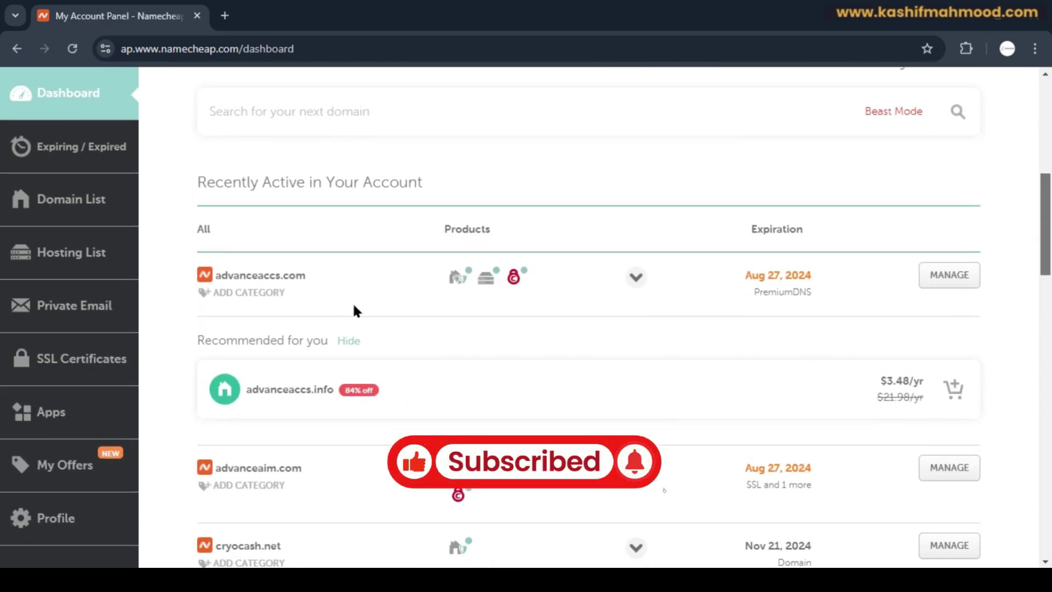
drag(1048, 252, 1038, 144)
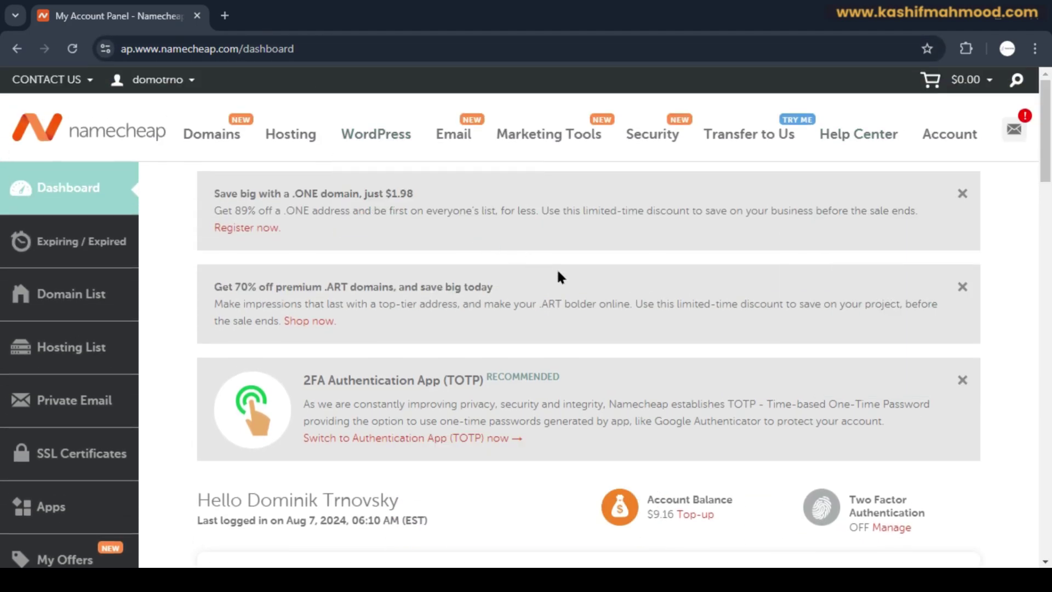
click(226, 16)
text(kash)
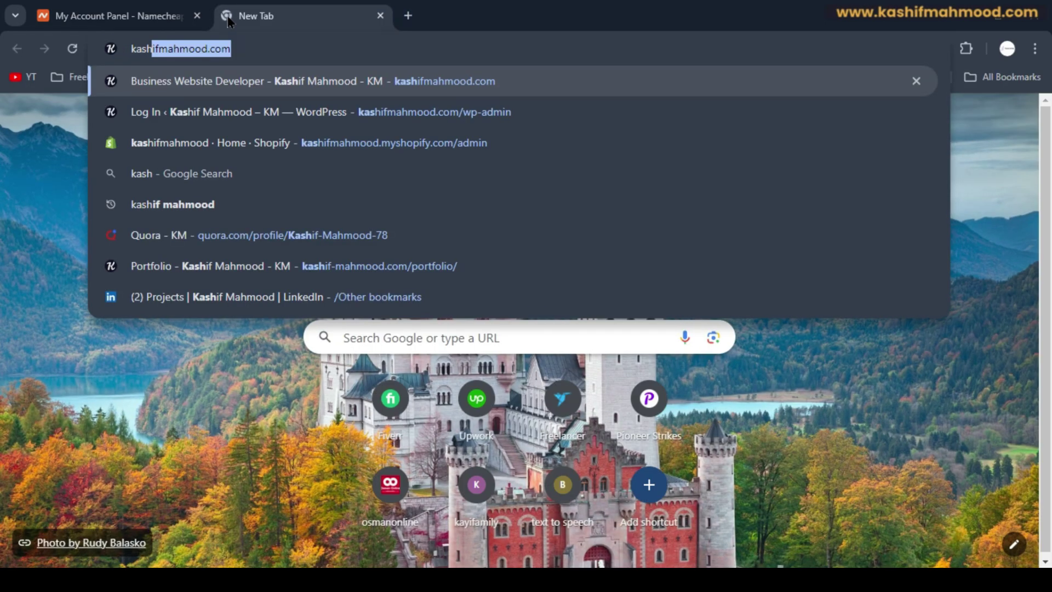
key(Return)
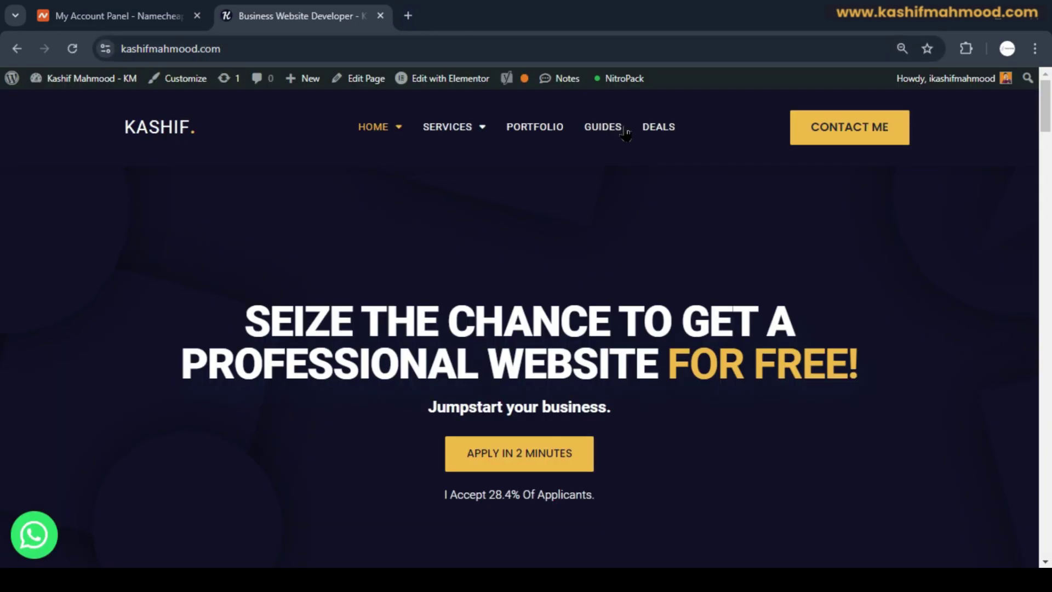
click(661, 135)
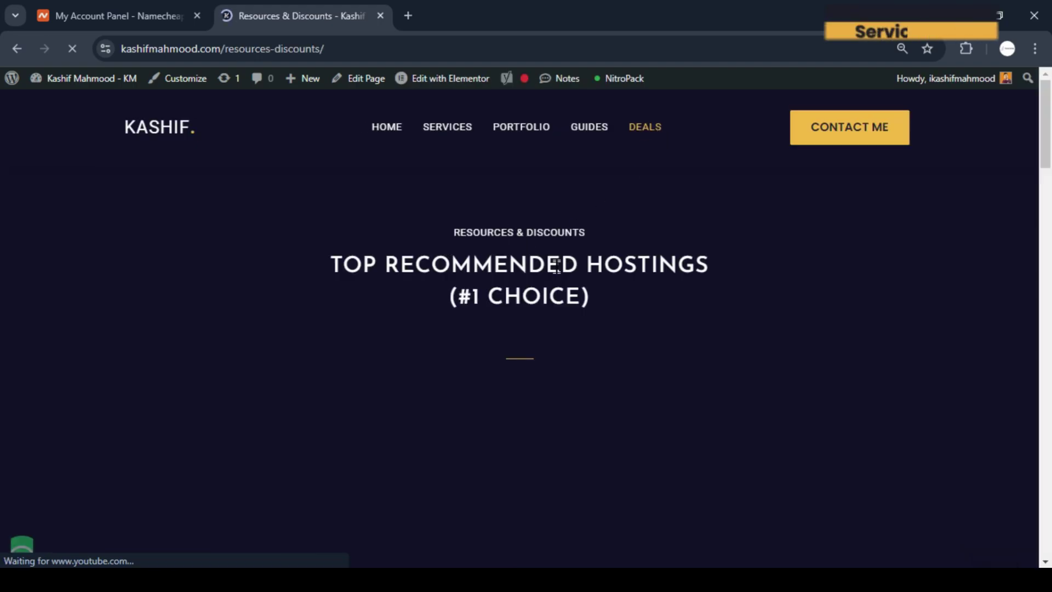
- Look through the recommended hosting offers on the deals page down to the Namecheap offer under budgeted hosting
scroll(665, 274, down, 5)
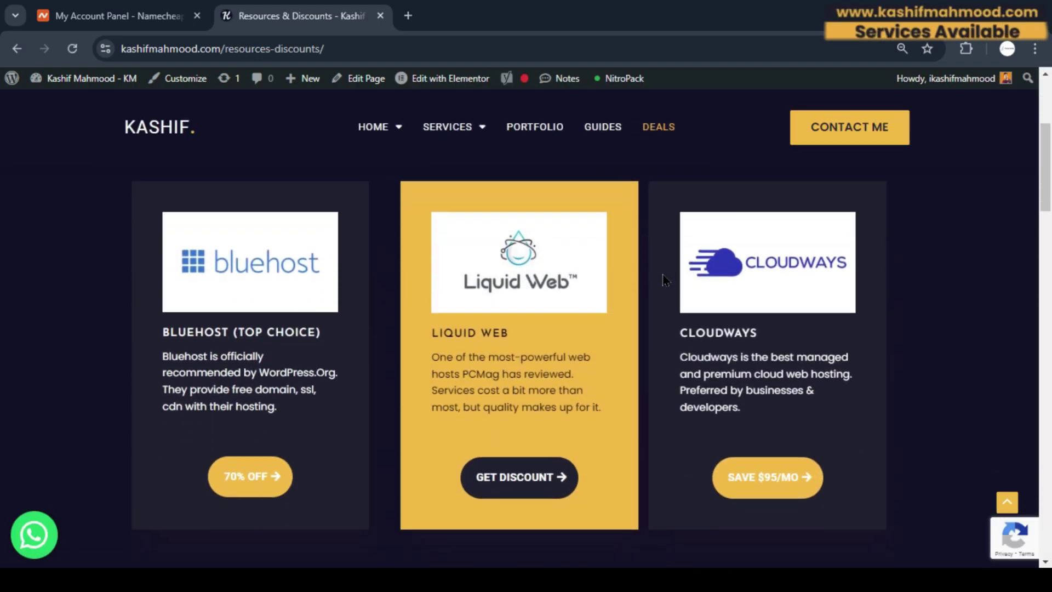
scroll(664, 280, down, 8)
drag(198, 181, 854, 181)
click(854, 180)
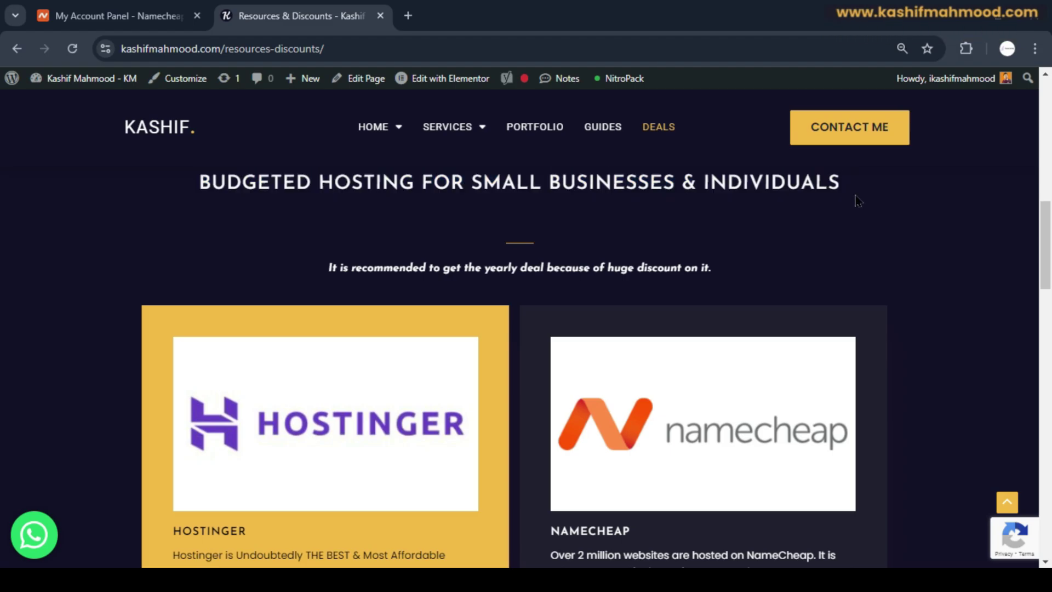
scroll(695, 265, down, 3)
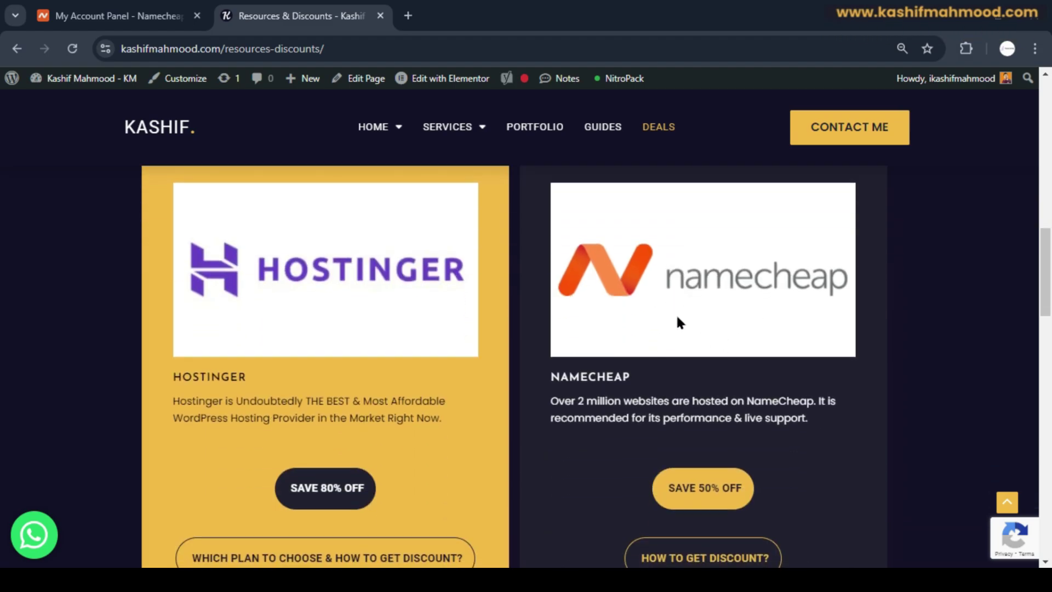
scroll(679, 322, down, 3)
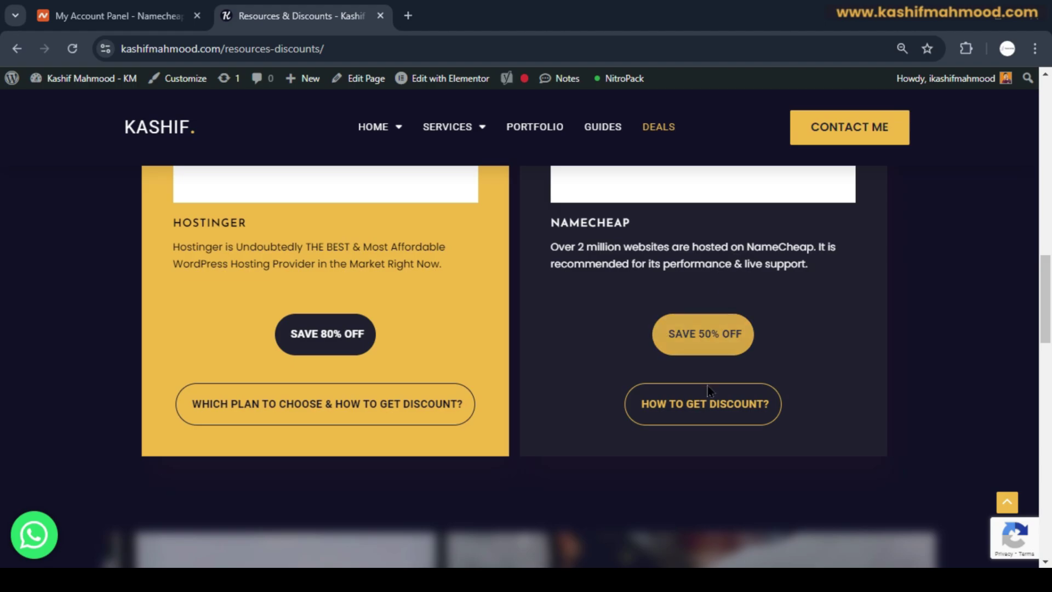
- View Namecheap's how-to-get-discount video and its 50% off offer page, closing each one after viewing
click(712, 408)
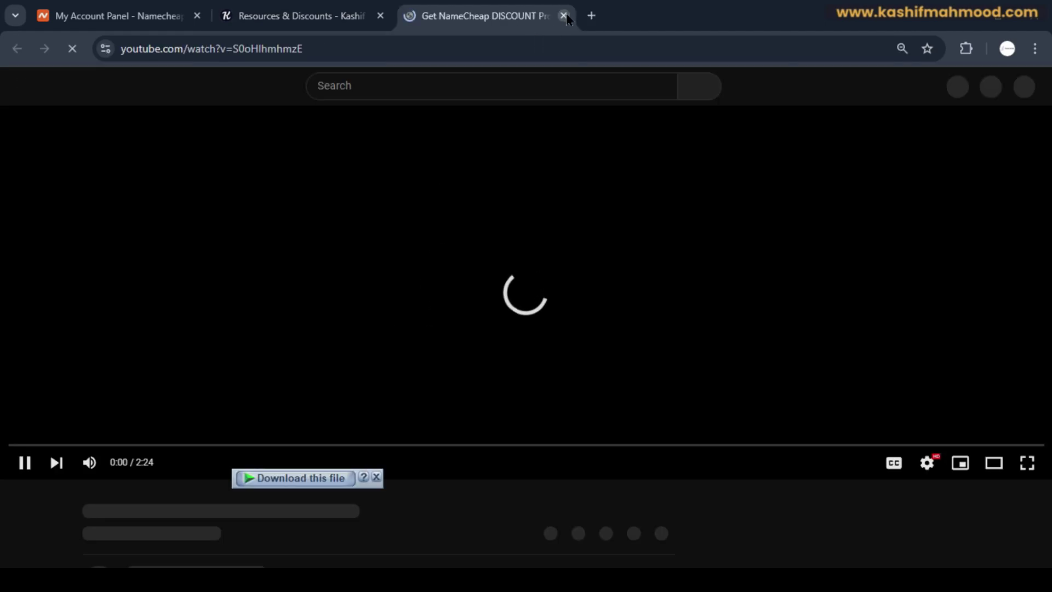
click(564, 15)
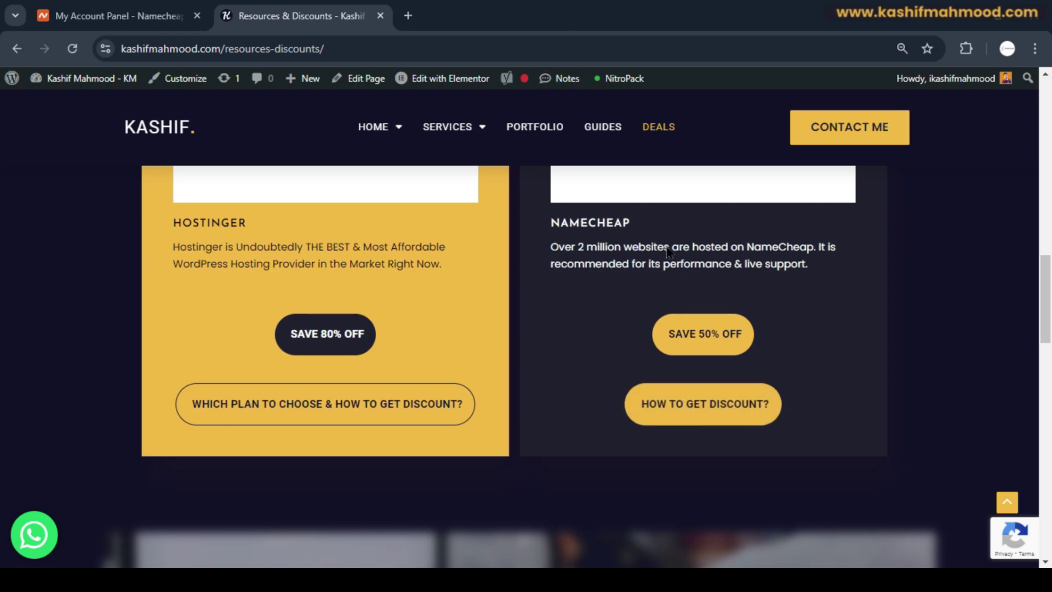
click(703, 335)
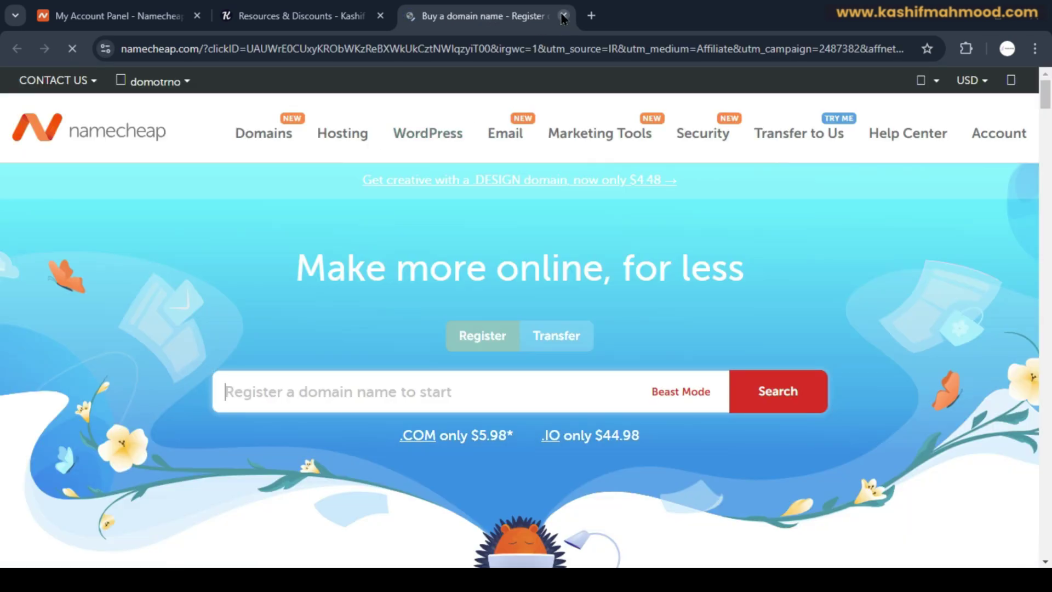
click(564, 16)
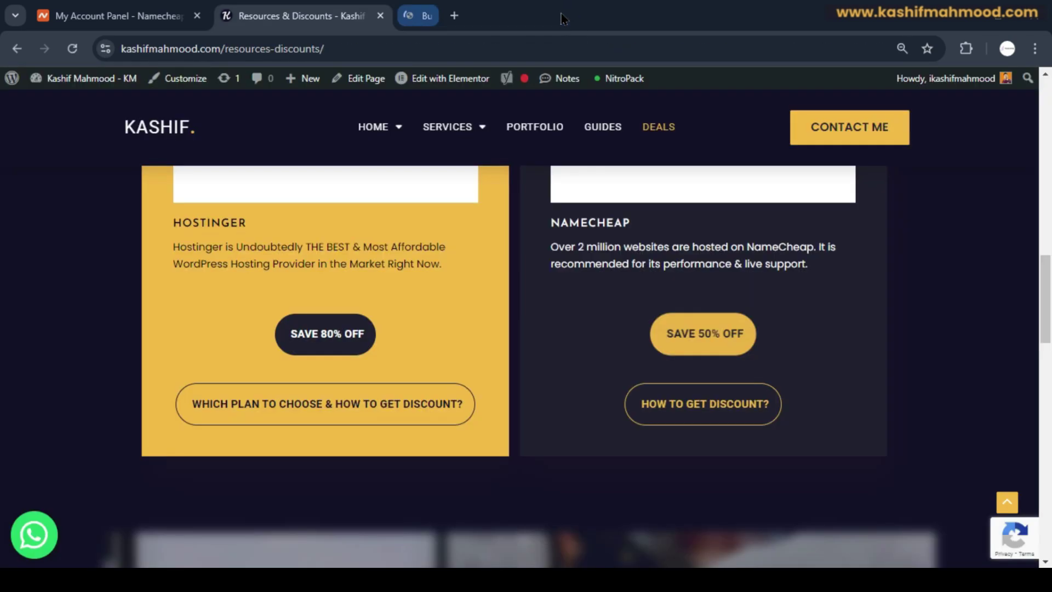
- Return to the Namecheap account dashboard and find the advanceaccs.com subscription in the hosting list
click(137, 15)
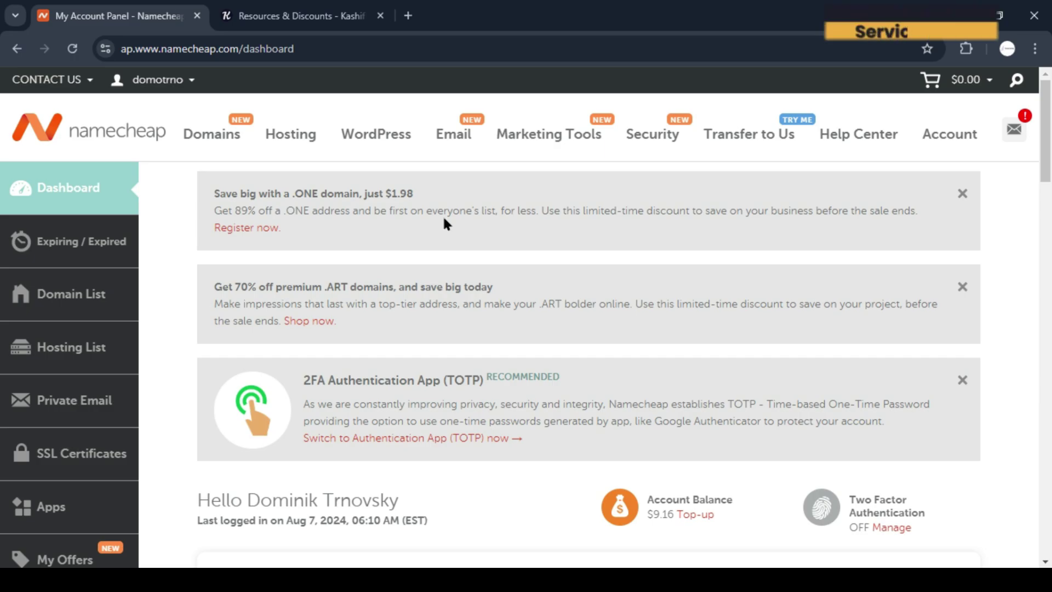
click(63, 355)
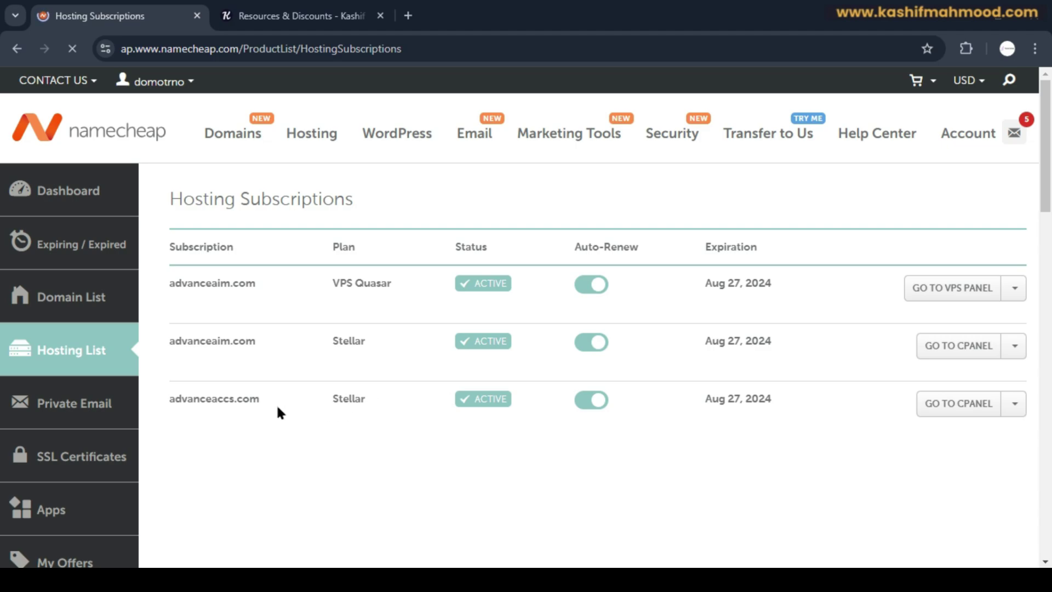
drag(277, 407, 171, 403)
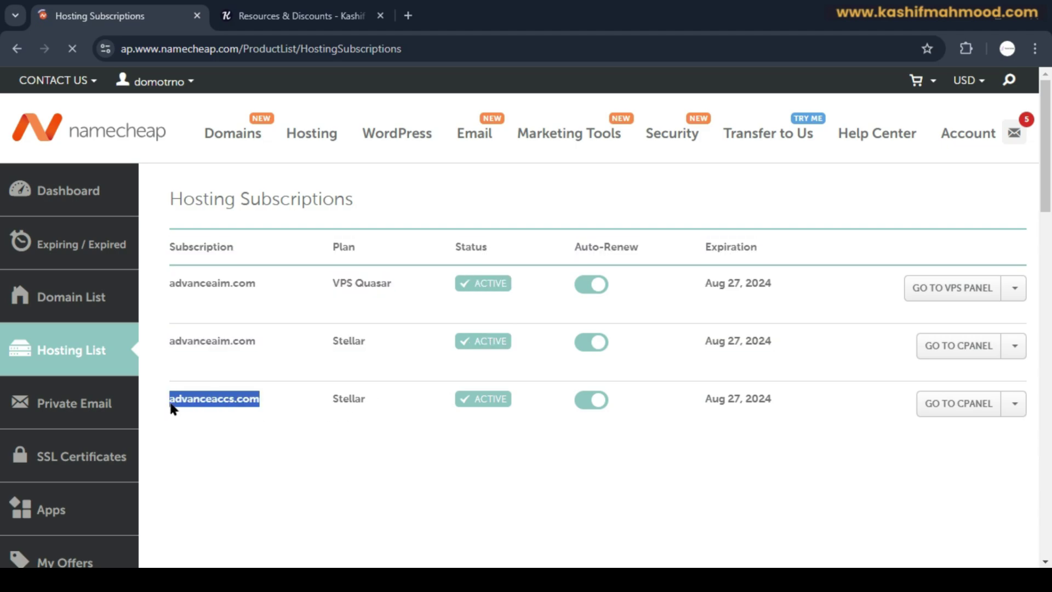
click(273, 438)
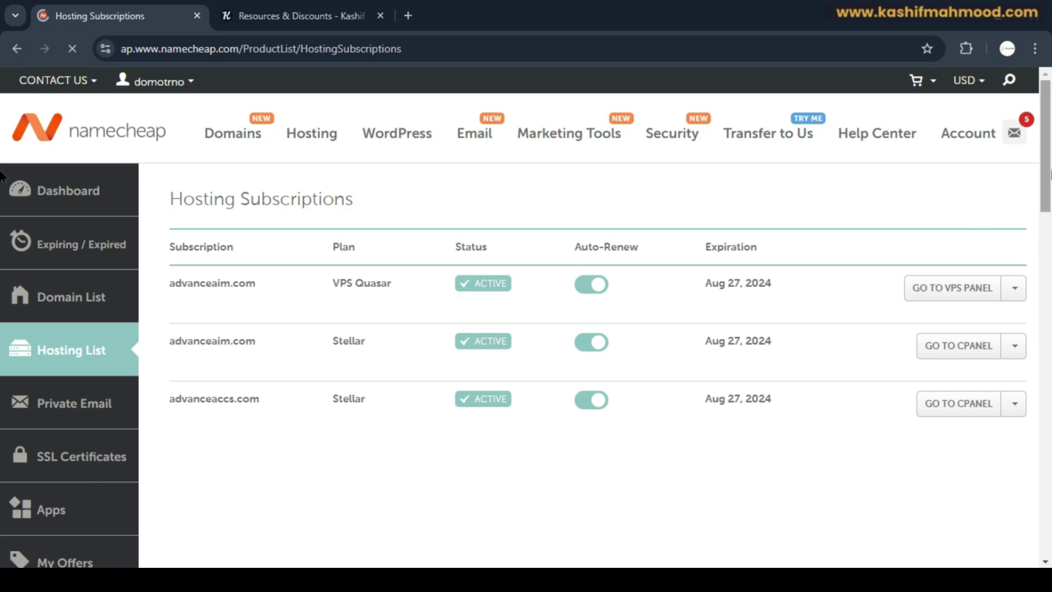
- Open cPanel for the advanceaccs.com Stellar hosting subscription
scroll(1, 305, down, 9)
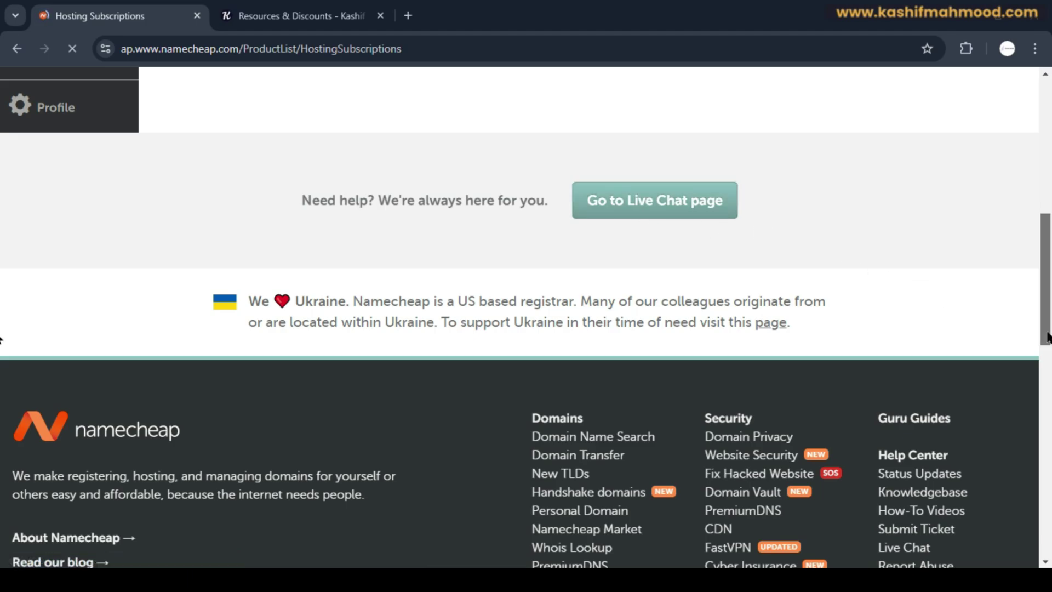
drag(1047, 334, 1047, 197)
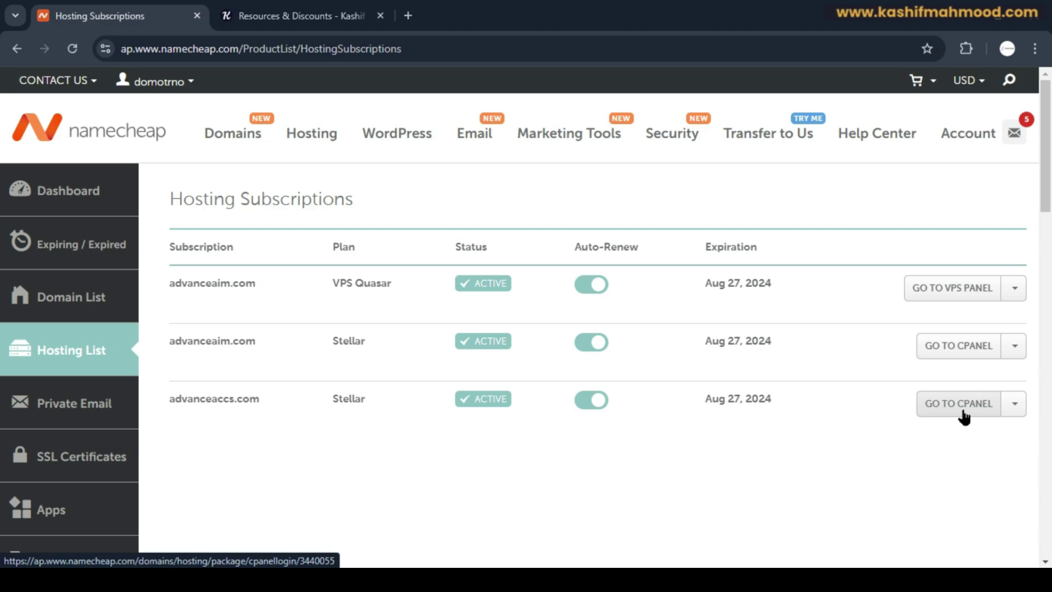
drag(261, 401, 169, 402)
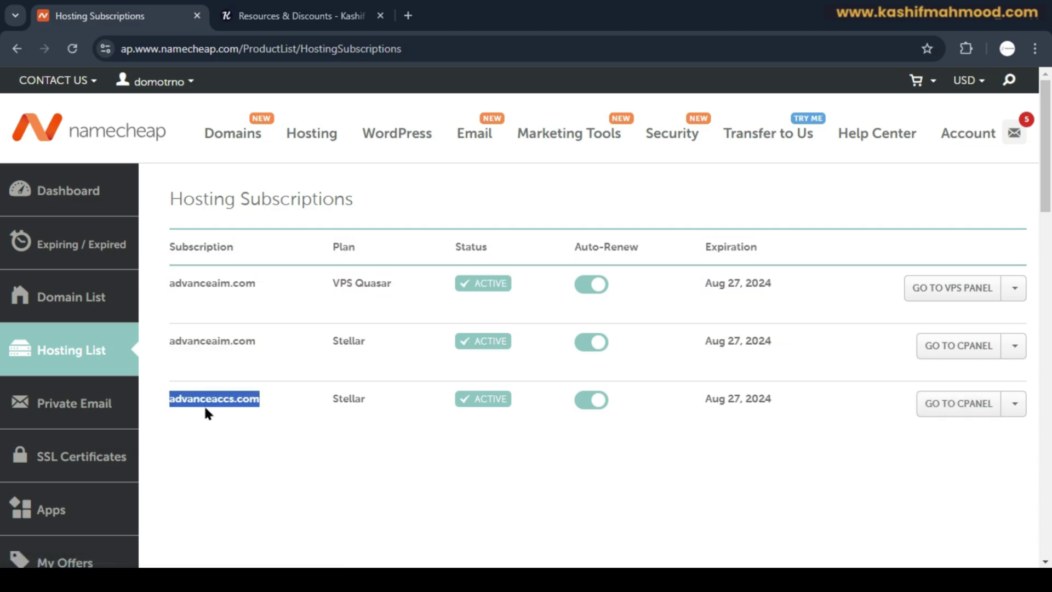
click(264, 432)
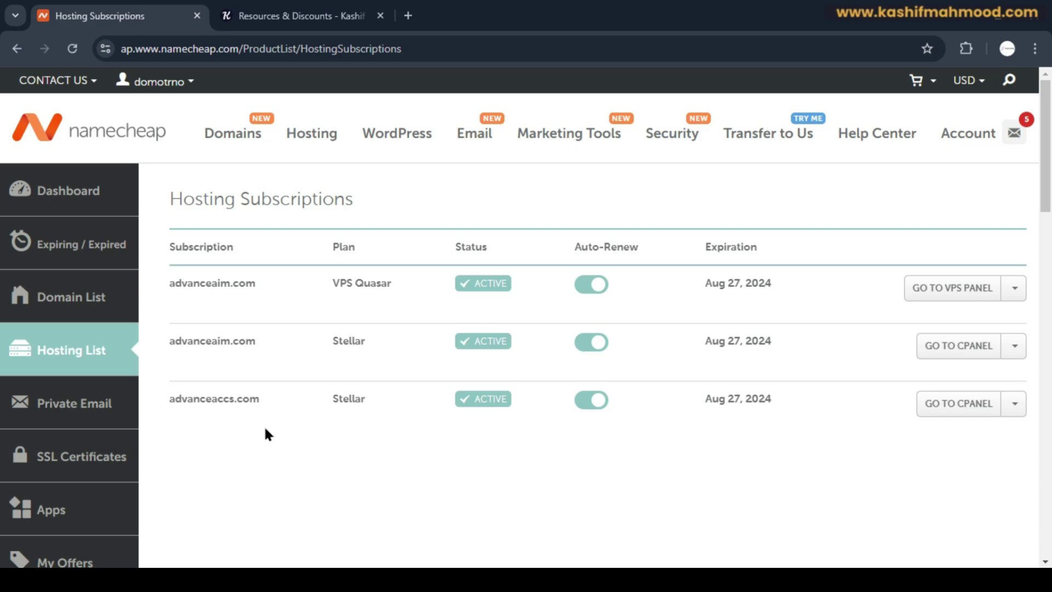
click(959, 405)
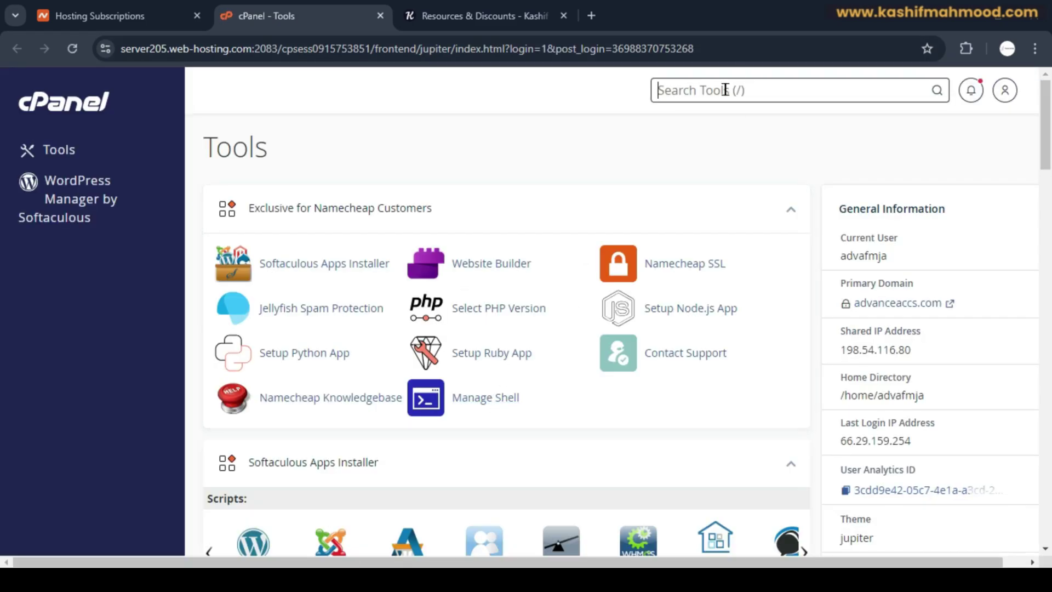
- Find WordPress Manager by Softaculous with the tool search "wordpr" and start a new WordPress installation
text(wordpr)
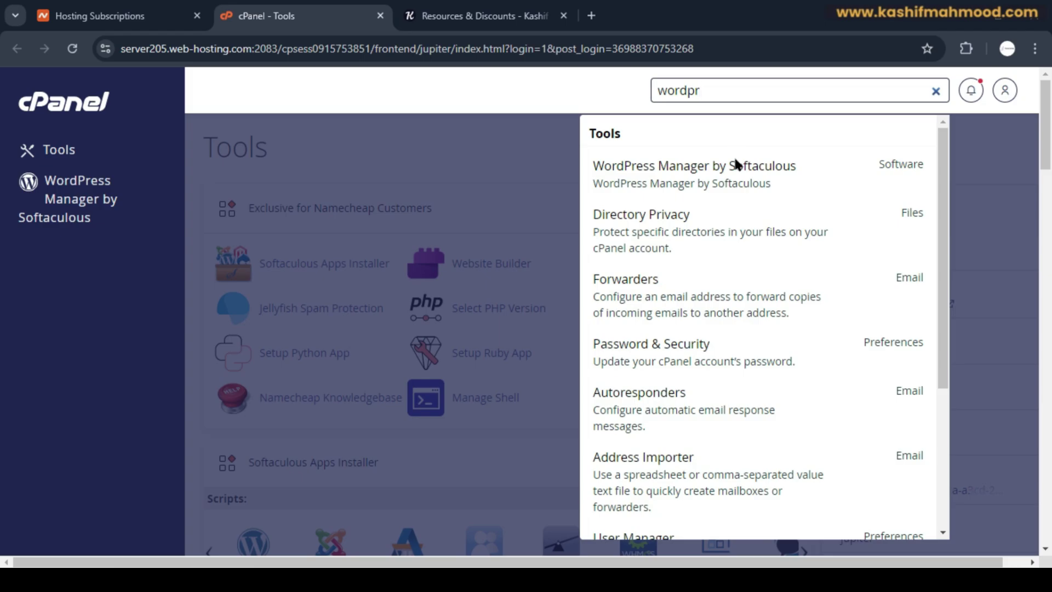
click(733, 189)
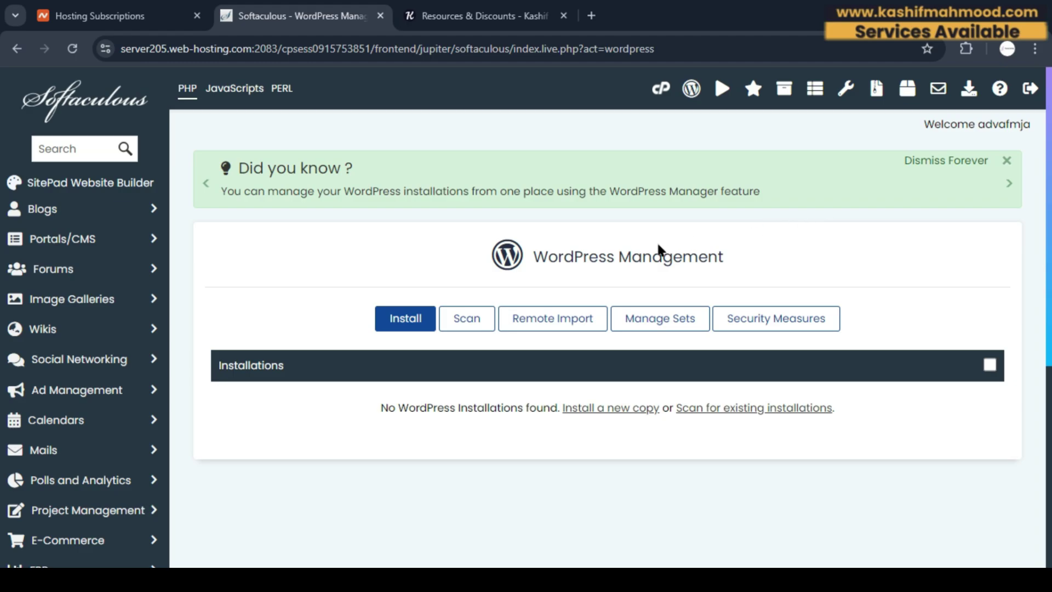
click(407, 326)
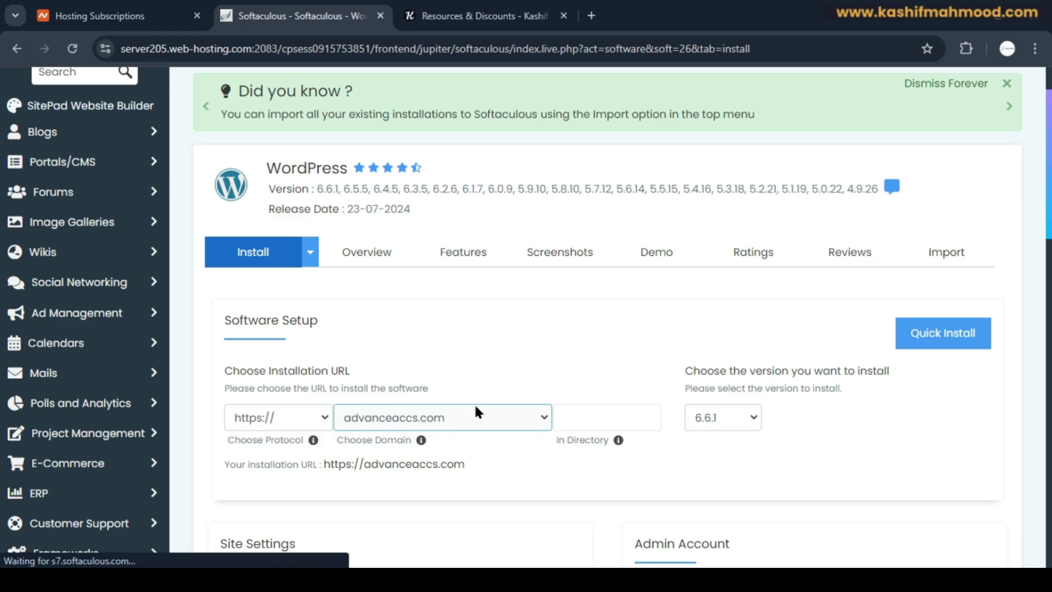
click(474, 410)
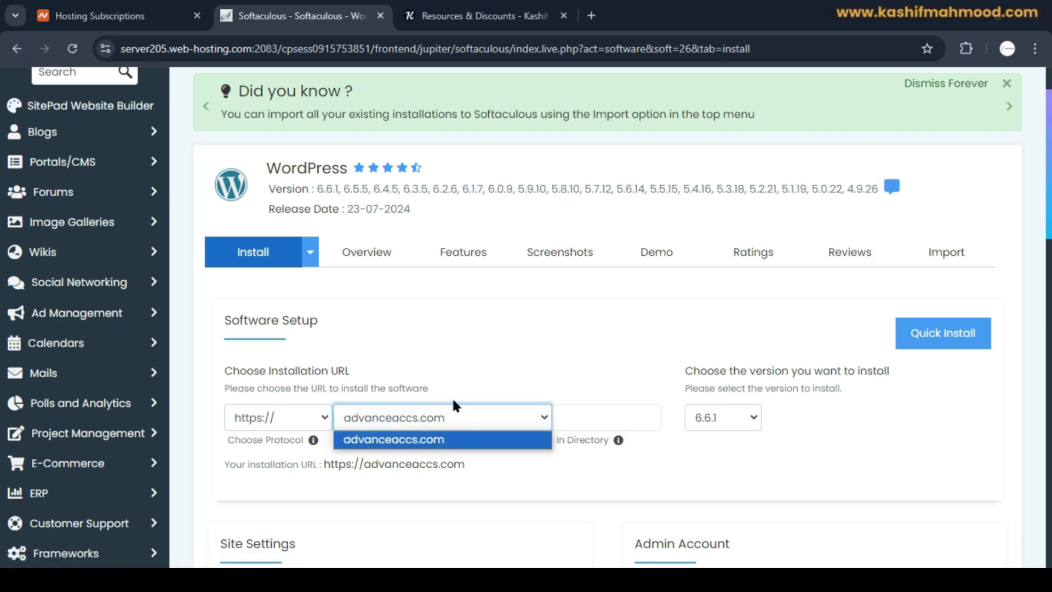
click(446, 412)
click(447, 412)
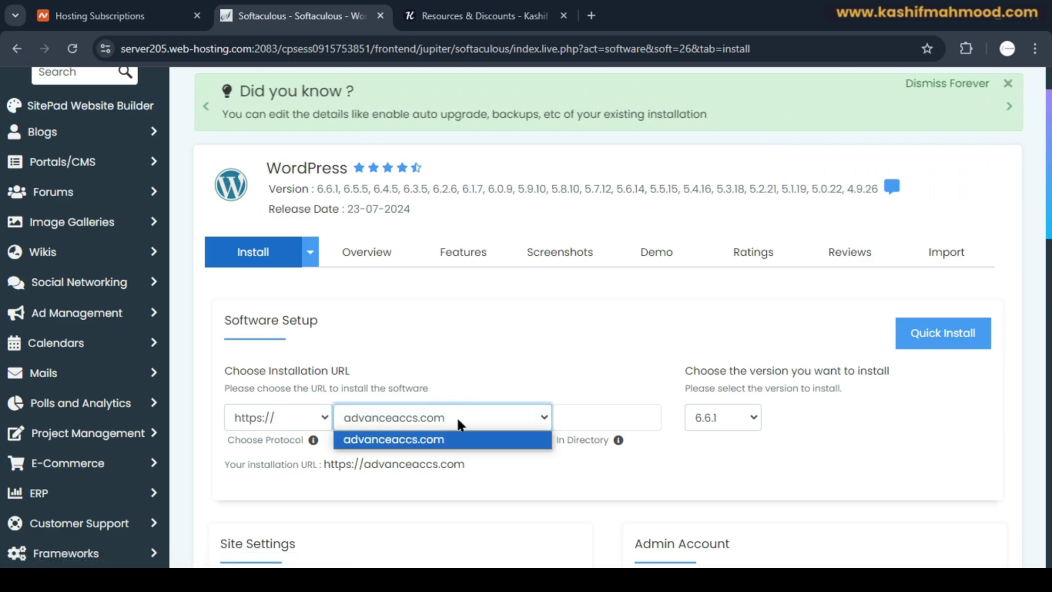
click(458, 424)
scroll(706, 436, down, 1)
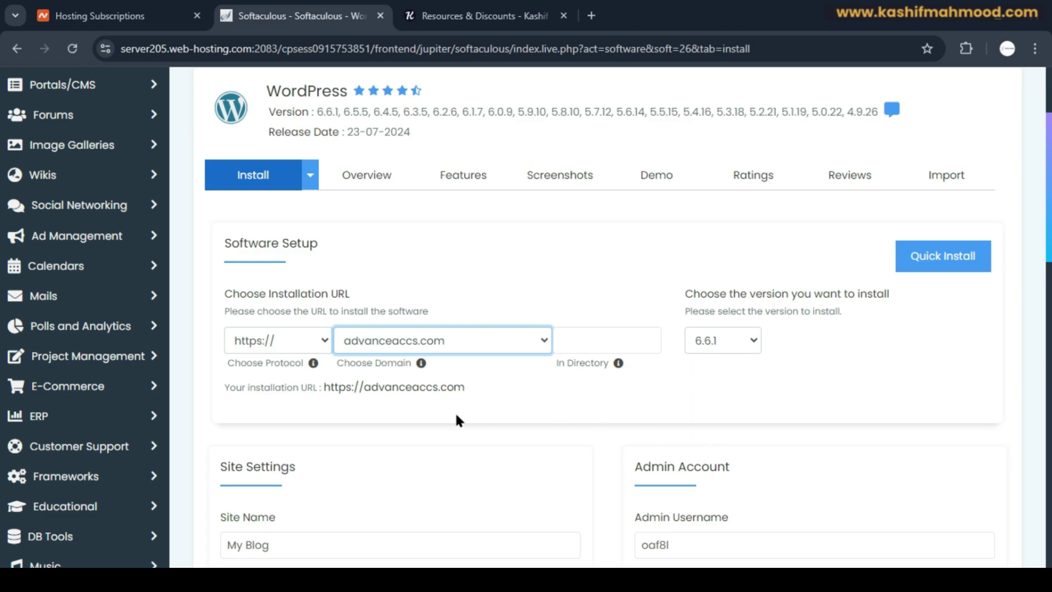
click(266, 340)
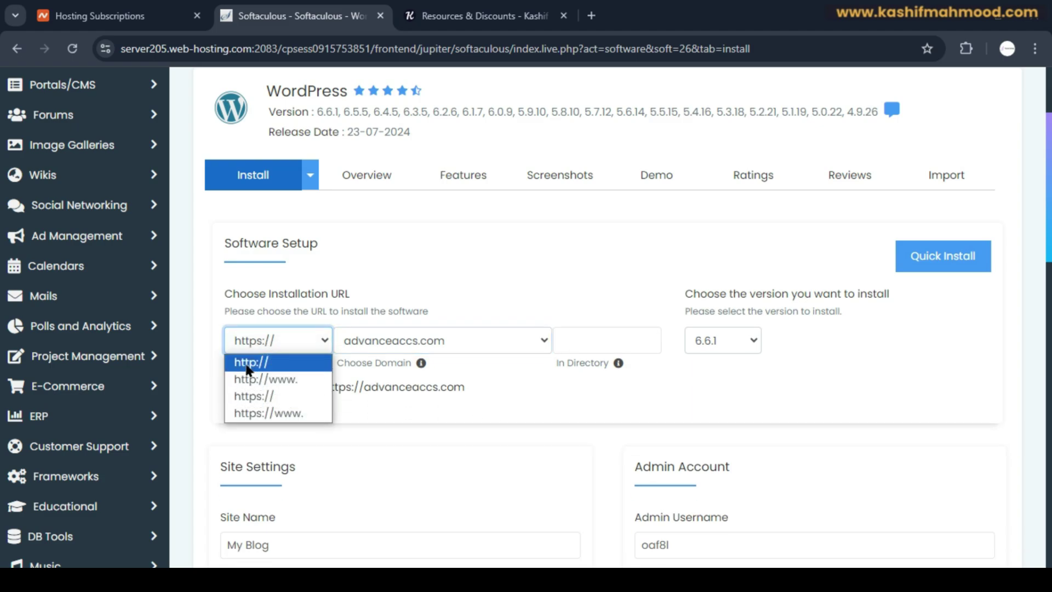
click(262, 395)
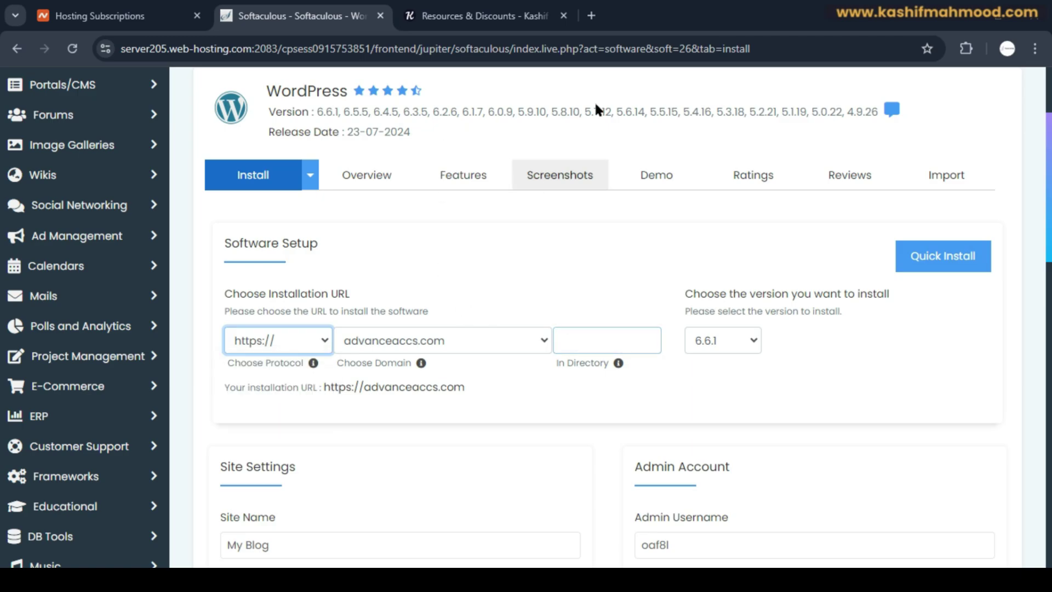
- Open the KM Webverse YouTube channel in a new browser tab
click(592, 15)
text(you)
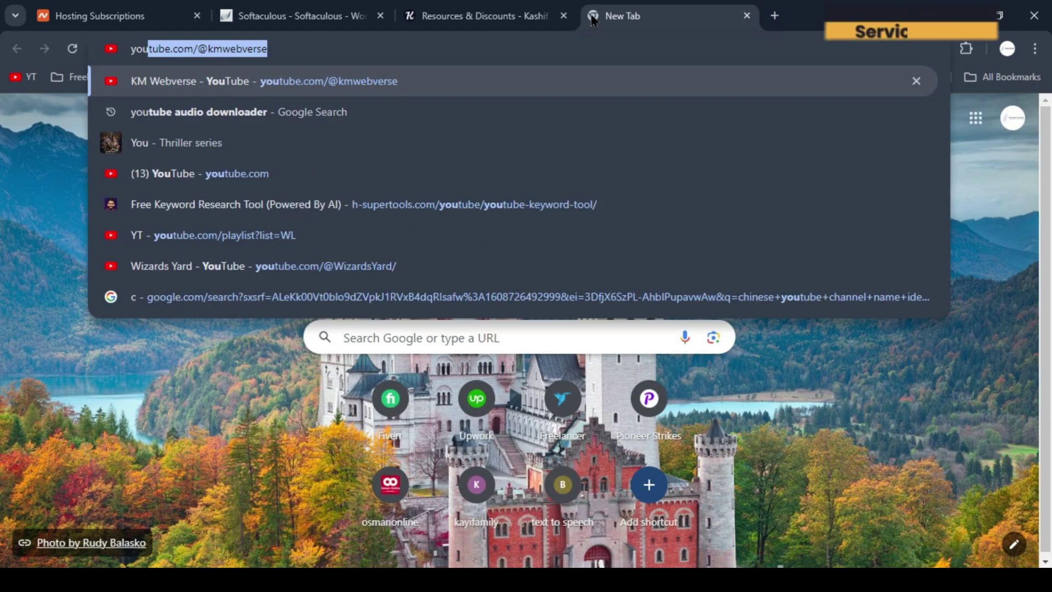
key(Return)
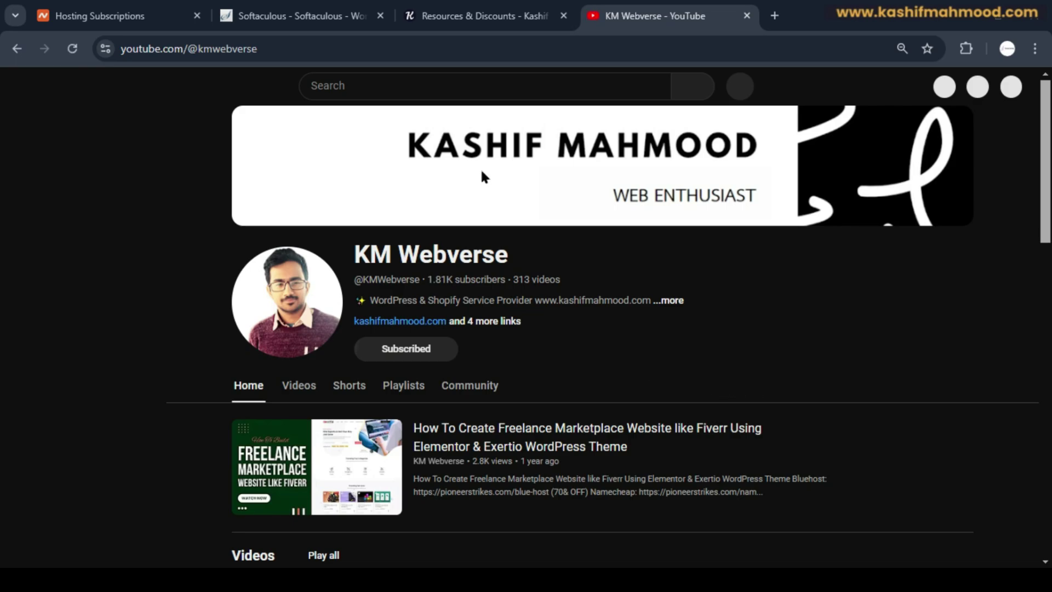
- Search YouTube for "ssl installation km webverse", look through the SSL tutorials, and close the YouTube tab
click(423, 86)
text(ssl)
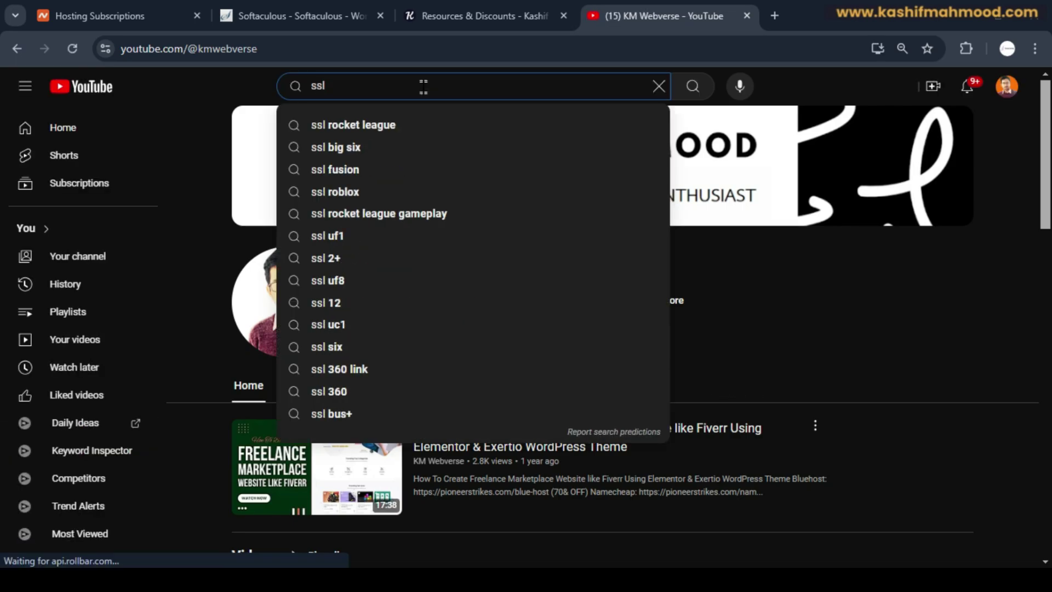
text( installation)
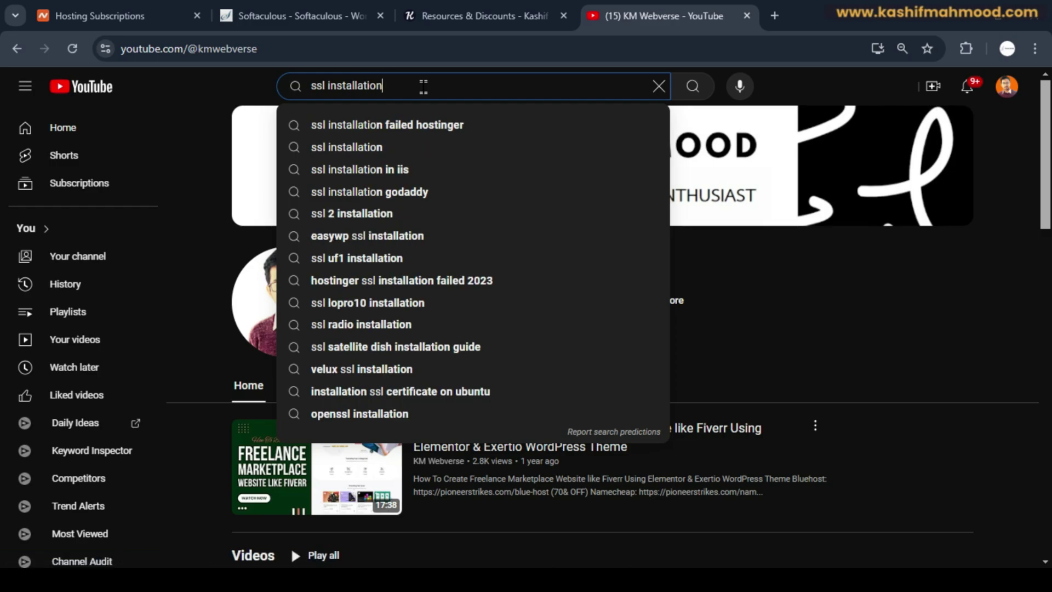
text( km webv)
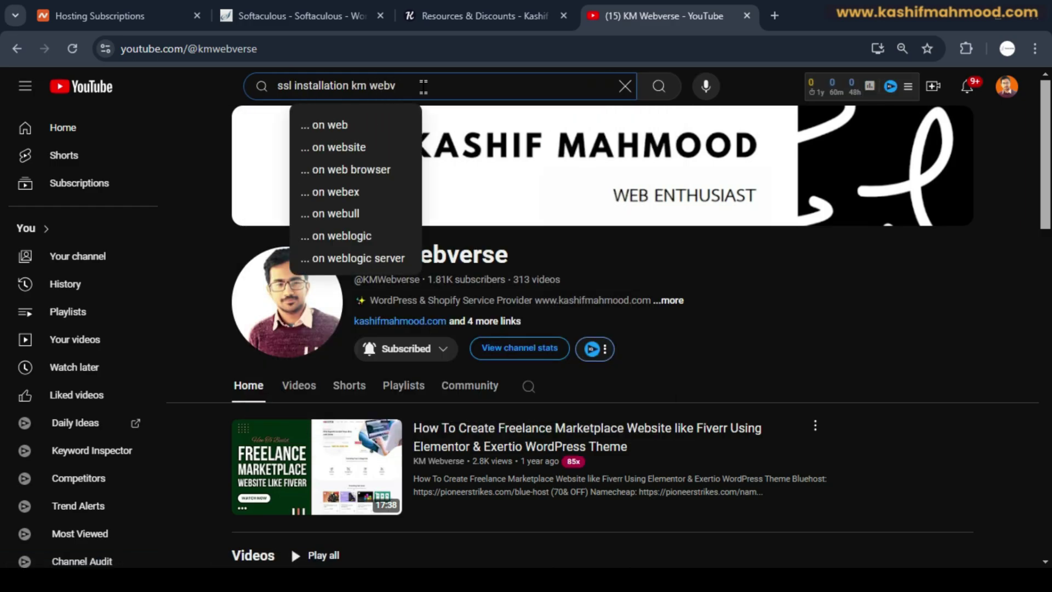
text(erse)
key(Return)
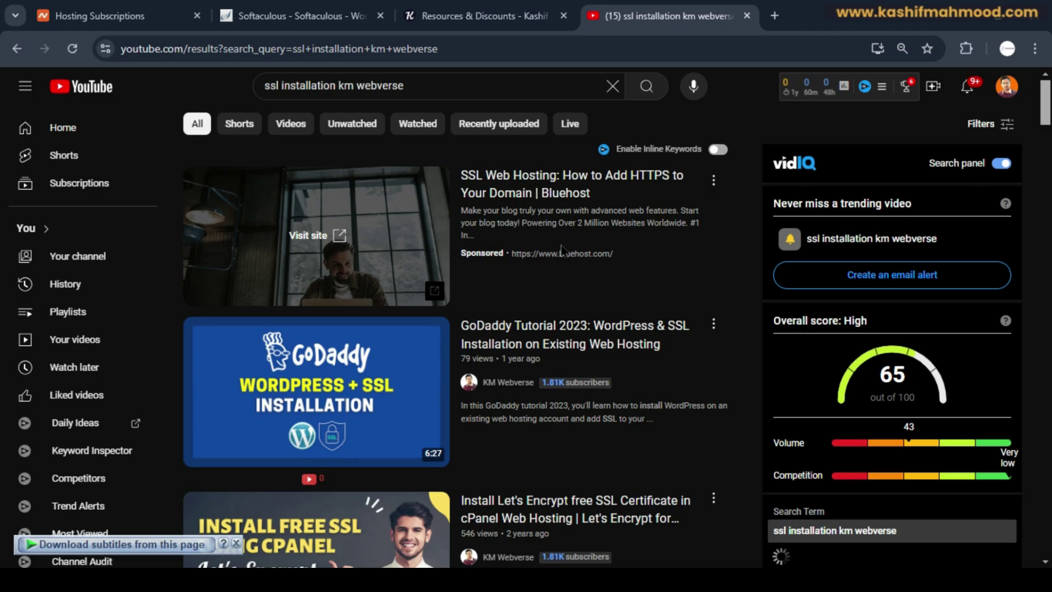
scroll(562, 249, down, 4)
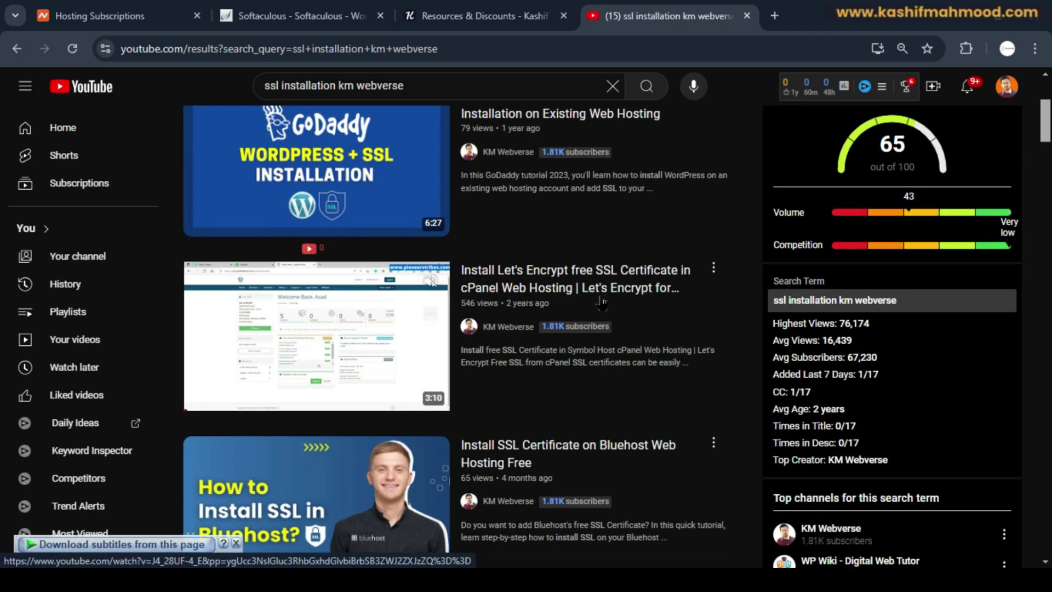
scroll(624, 299, up, 4)
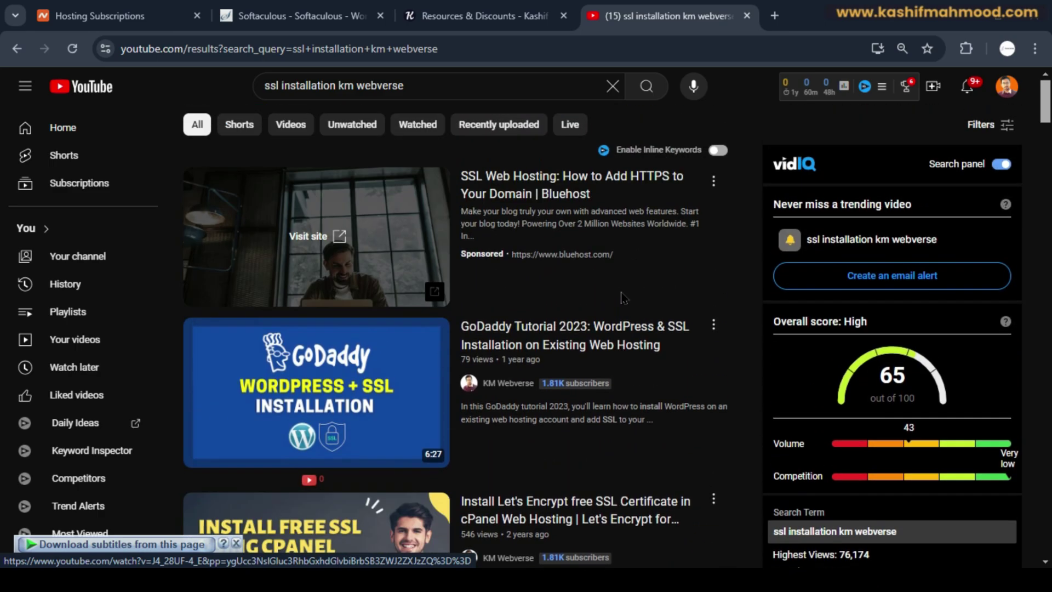
click(747, 17)
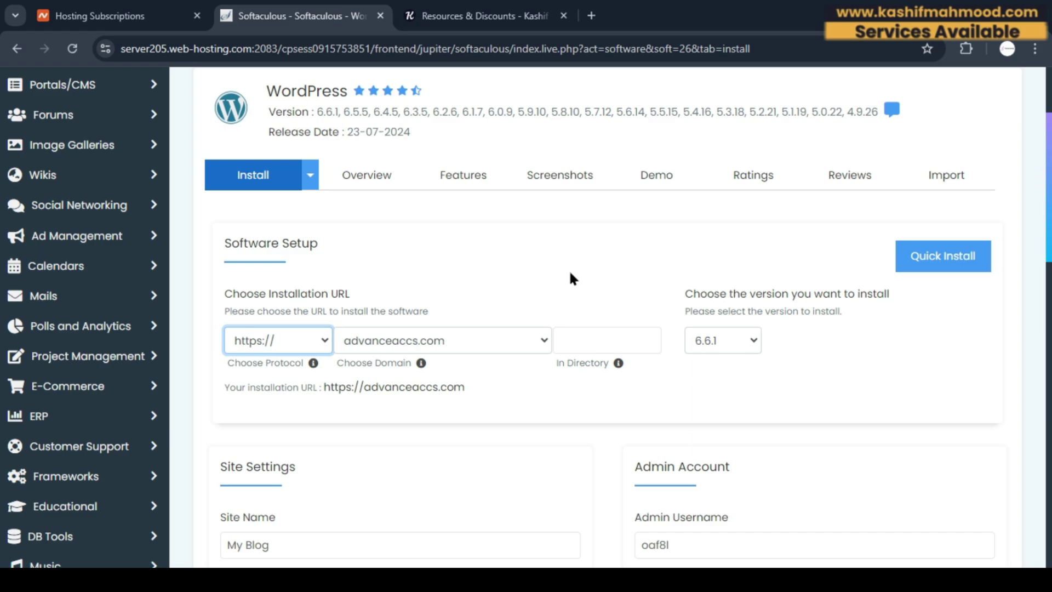
- Set the site name to Advance Accs, clear the site description, and enter the admin username, admin password and admin email
scroll(1016, 230, down, 5)
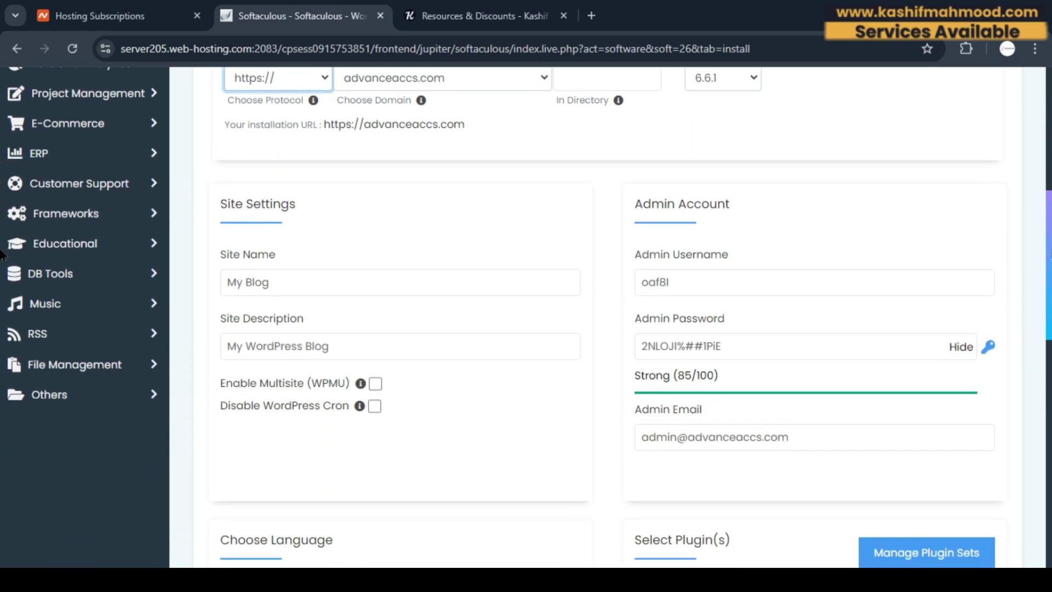
drag(717, 244, 629, 253)
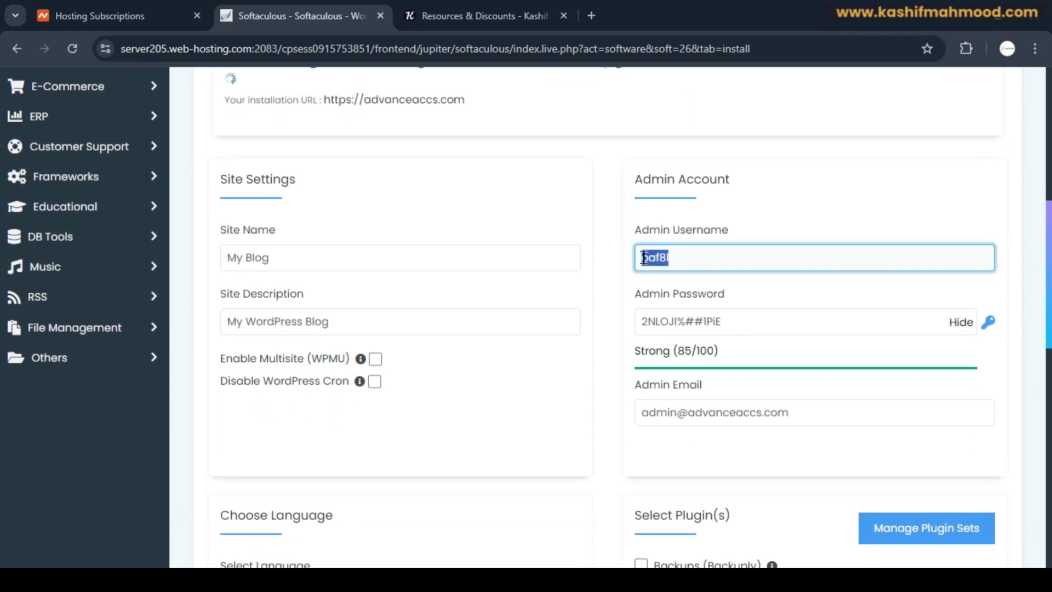
triple_click(691, 309)
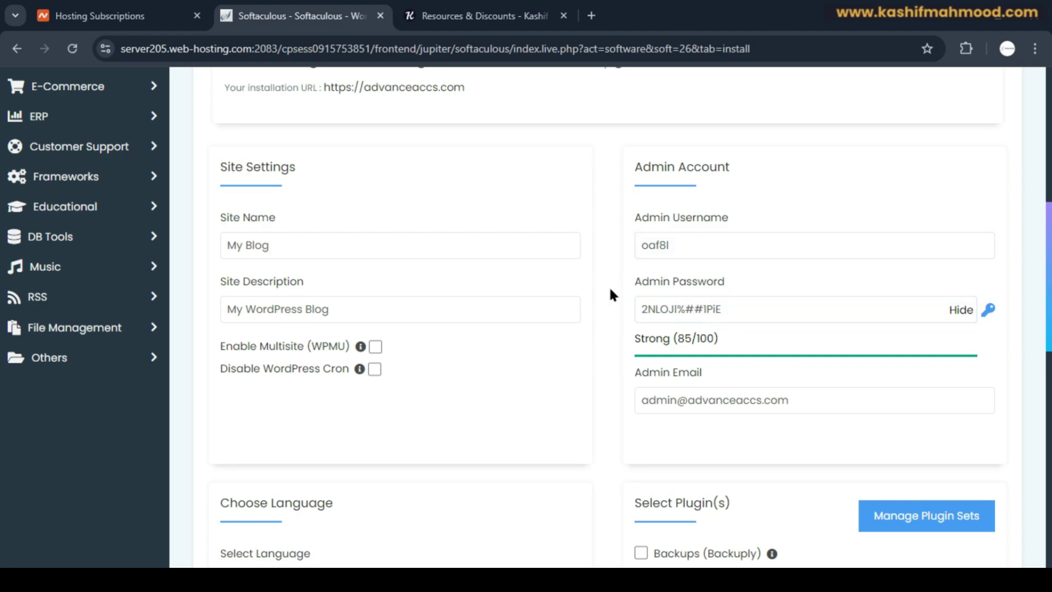
triple_click(722, 400)
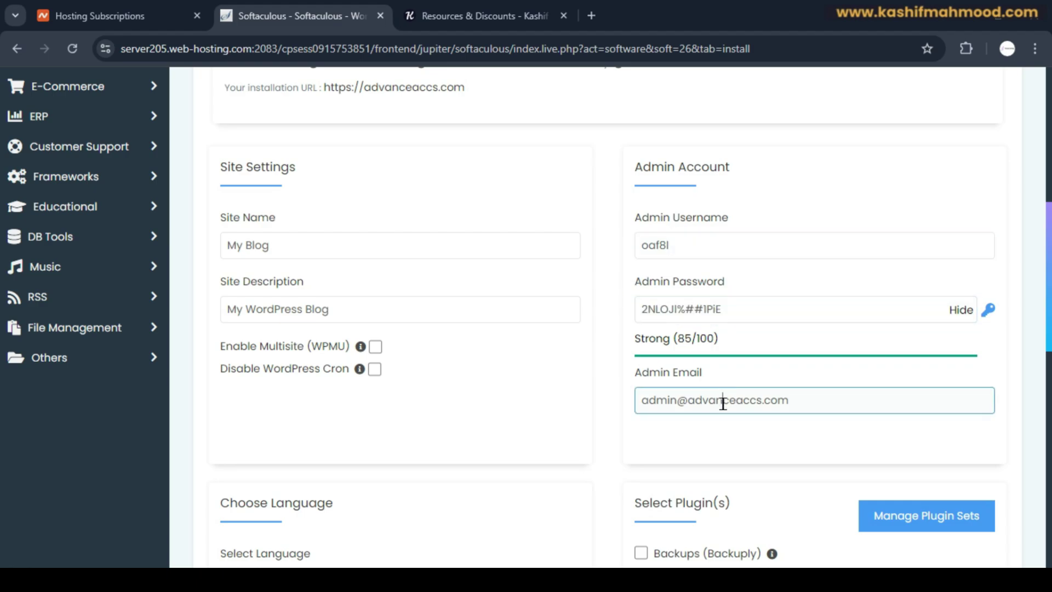
click(598, 354)
click(676, 246)
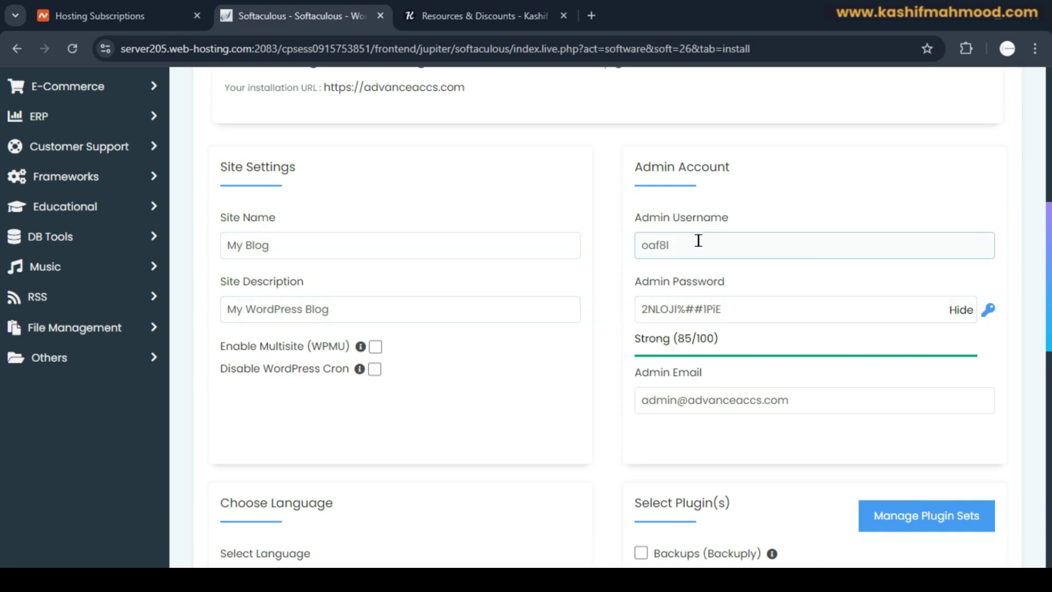
click(673, 250)
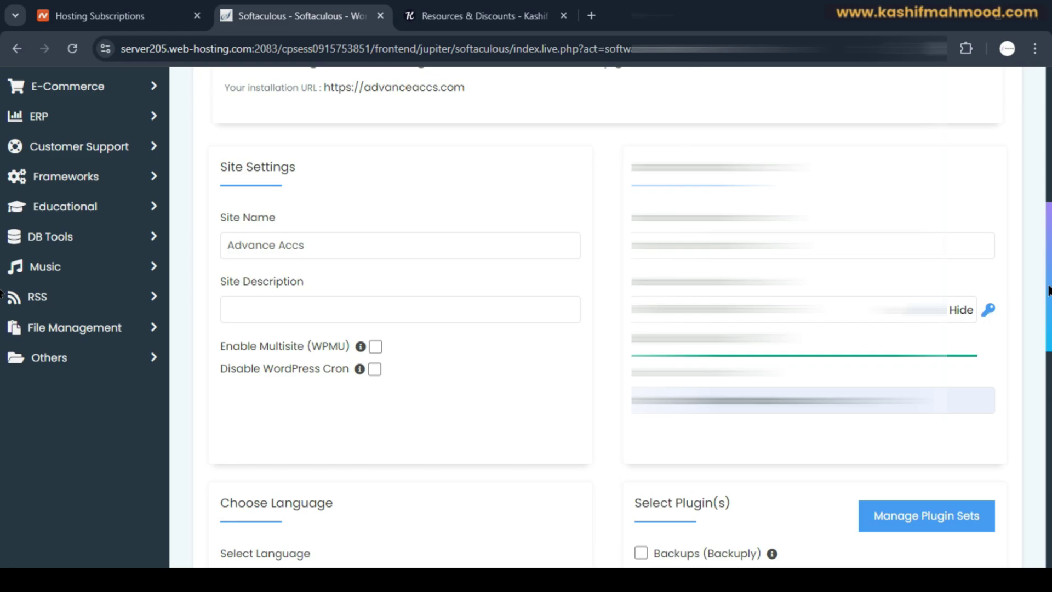
- Deselect the Extendify plugin and review the installation's advanced options, including database name, auto upgrade and backup settings
drag(1048, 290, 1048, 396)
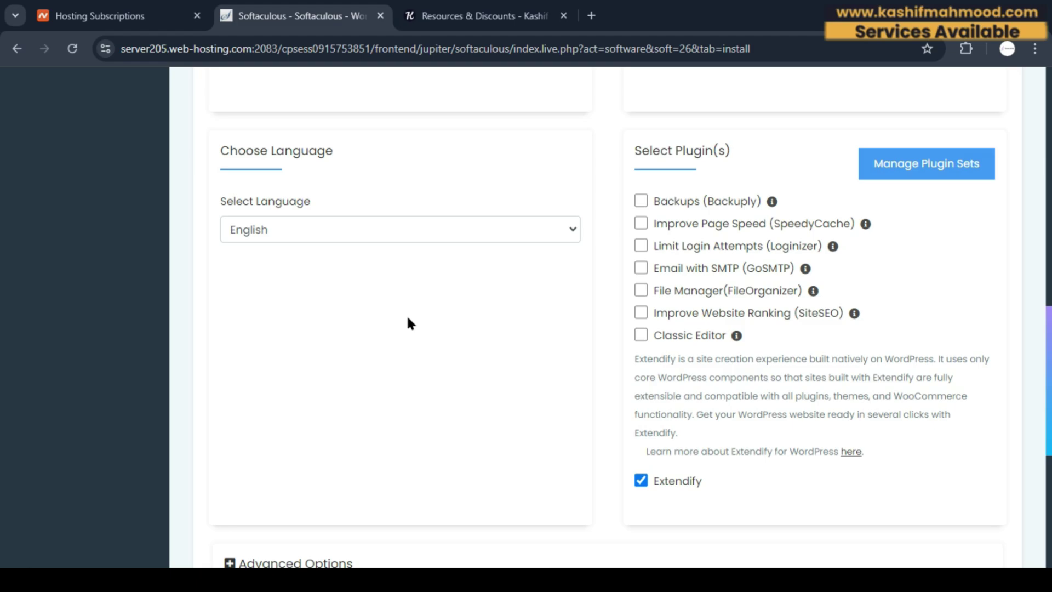
scroll(350, 318, down, 4)
scroll(353, 315, down, 1)
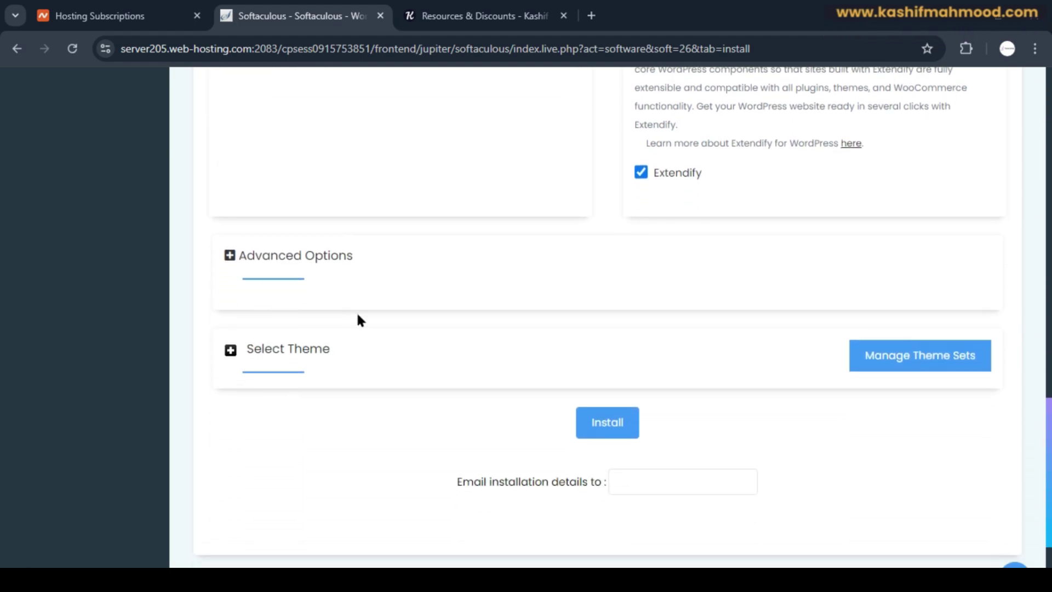
click(229, 256)
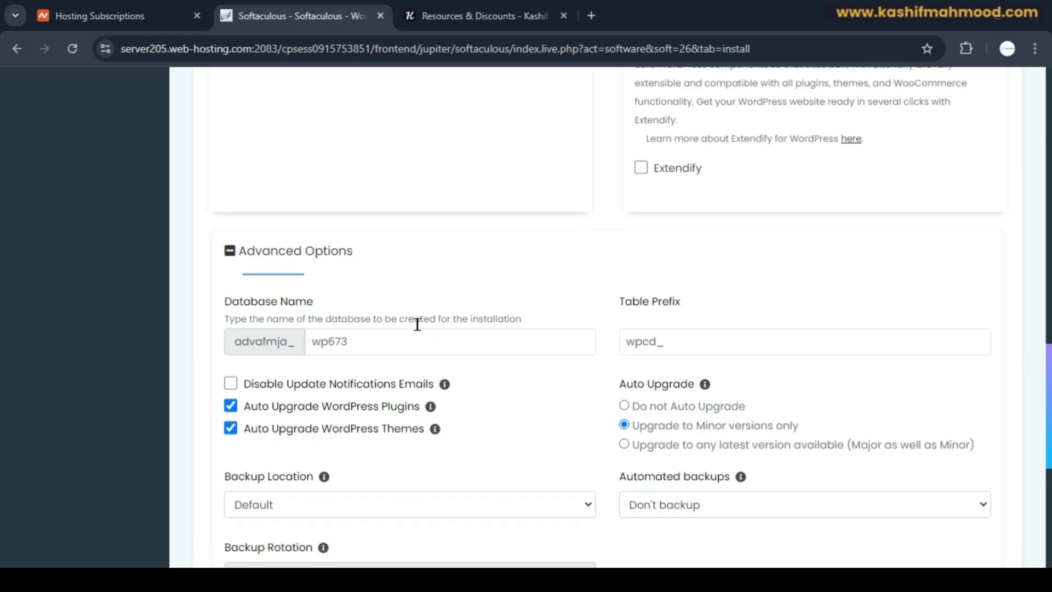
scroll(551, 292, down, 2)
scroll(501, 271, up, 1)
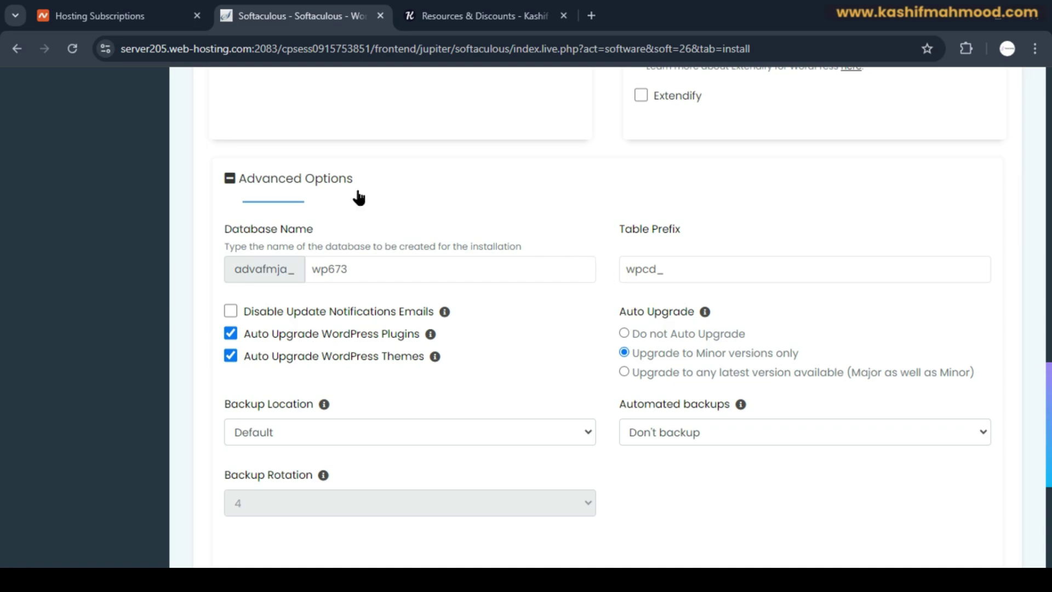
click(230, 181)
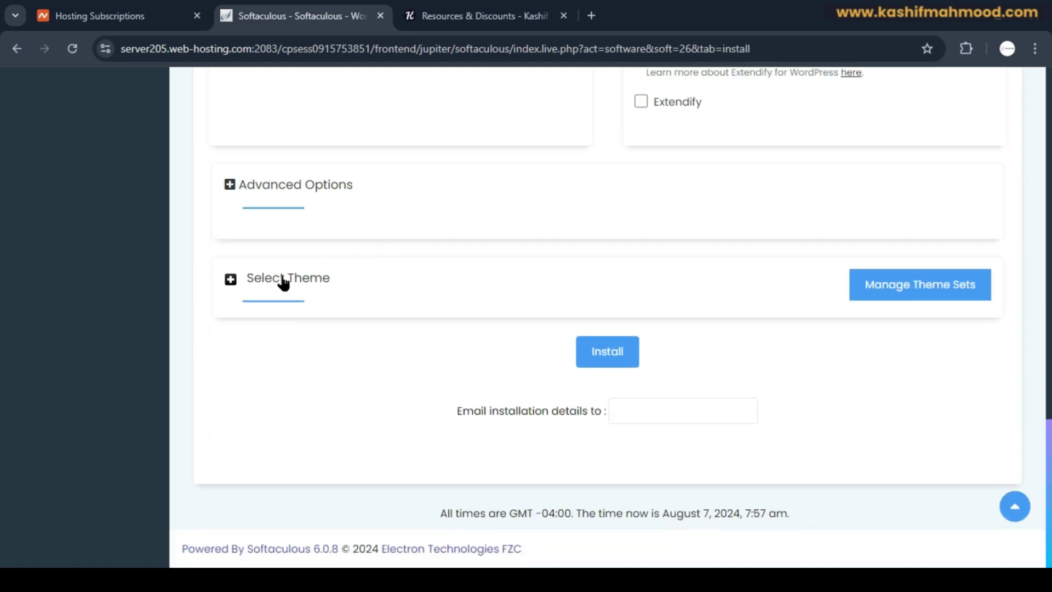
- Look over the optional themes offered for the WordPress installation without selecting one
click(231, 280)
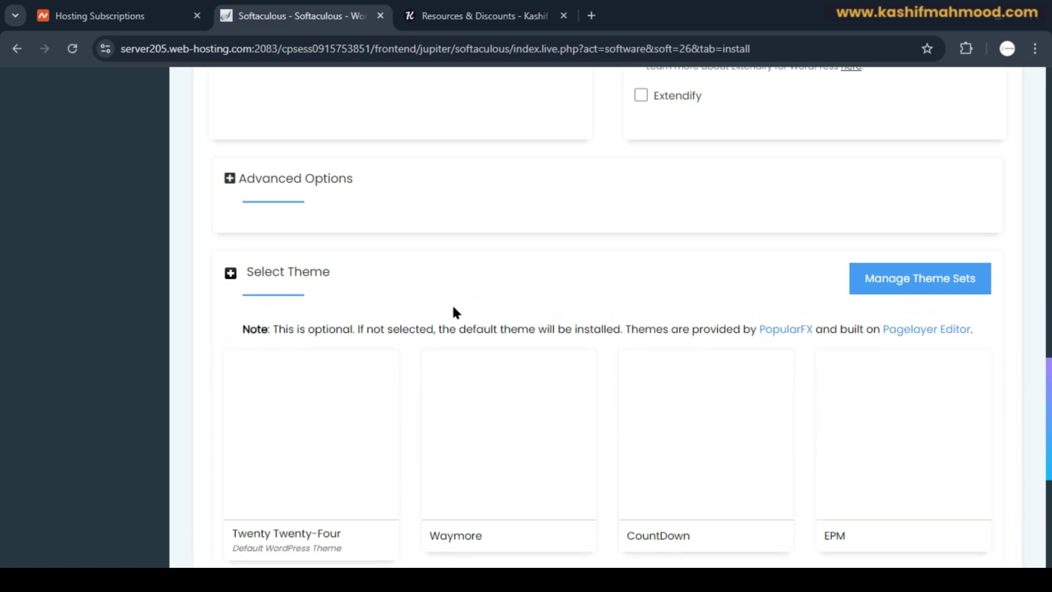
scroll(454, 307, down, 2)
scroll(484, 307, up, 1)
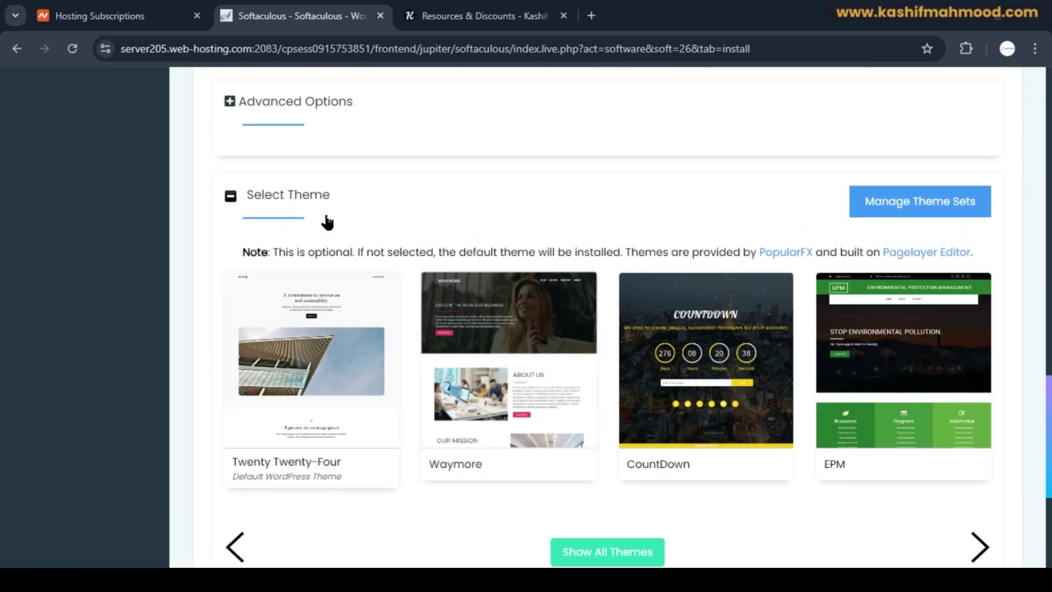
click(230, 196)
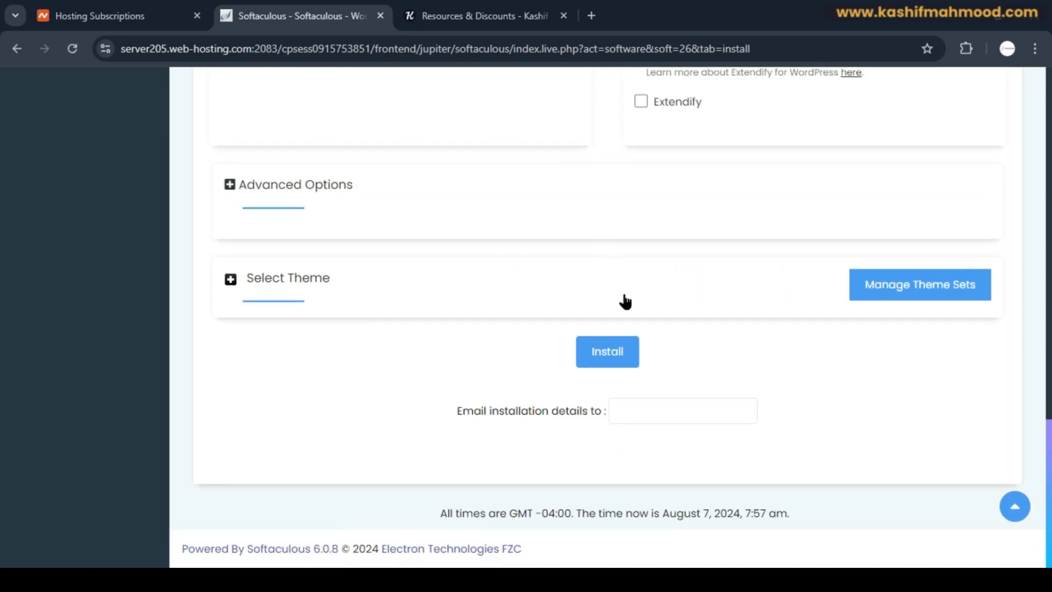
- Install WordPress with the email for installation details left blank, and open the administrative URL advanceaccs.com/wp-admin
click(642, 412)
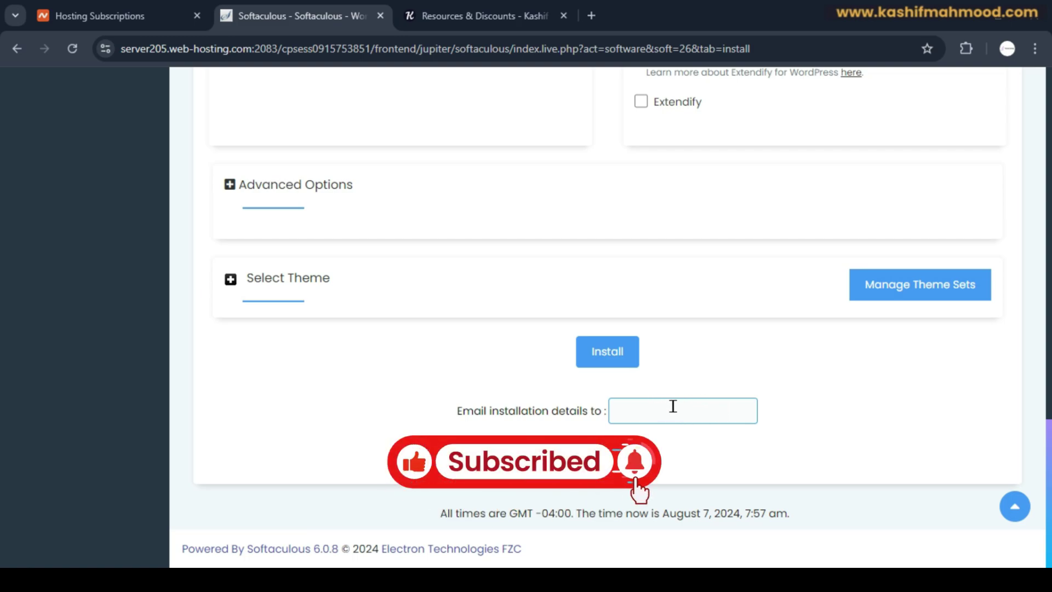
click(612, 362)
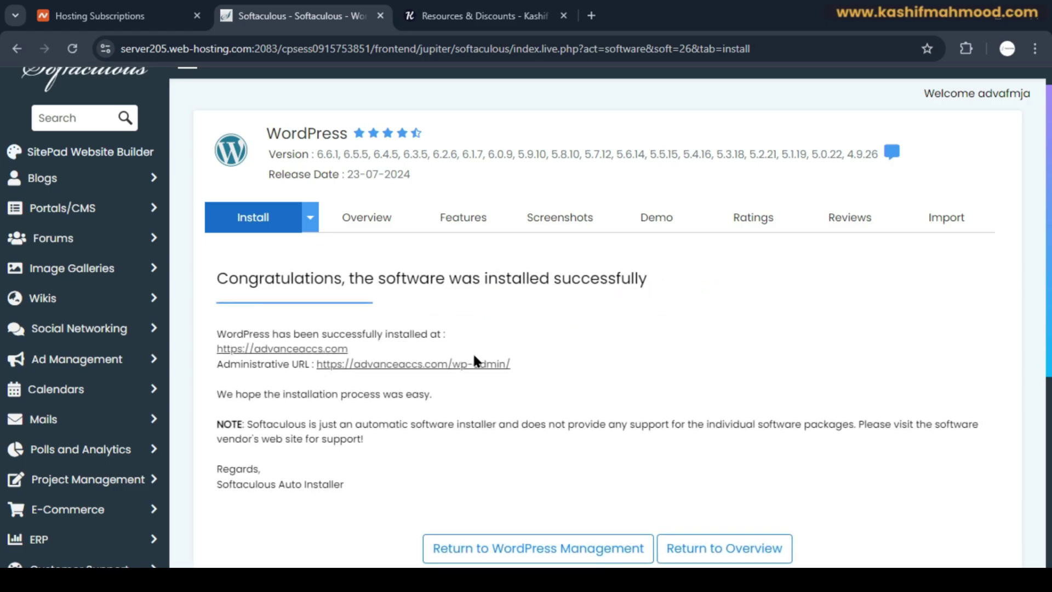
click(439, 363)
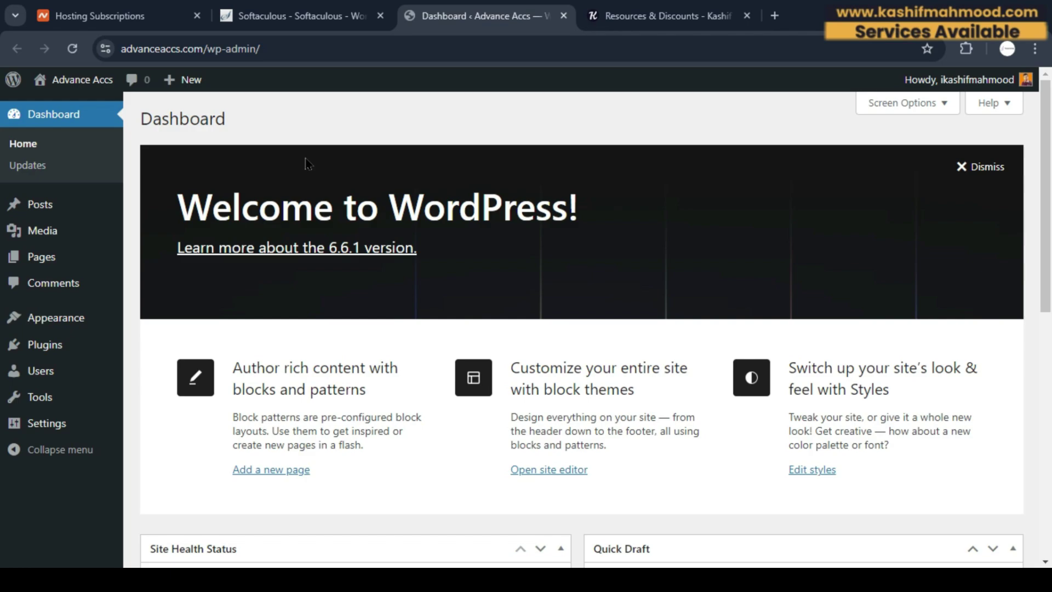
- Check the connection security information for advanceaccs.com and close it
click(106, 48)
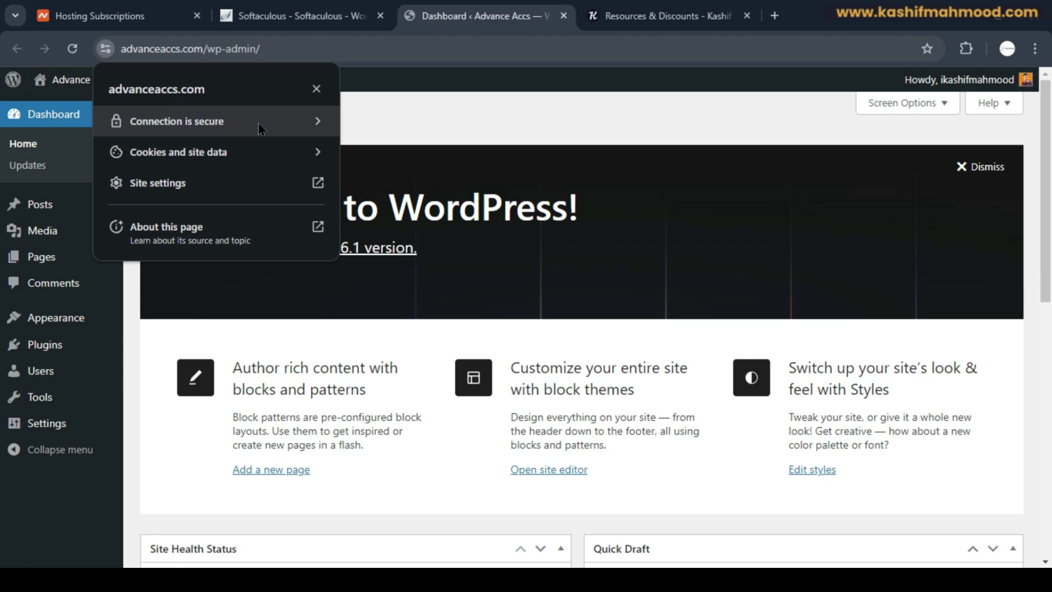
click(435, 179)
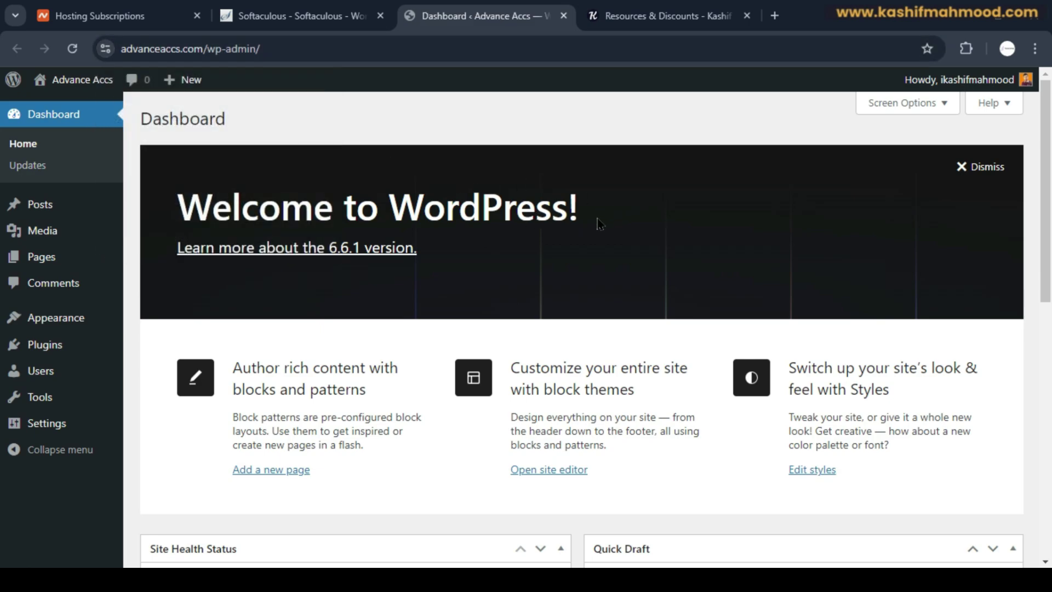